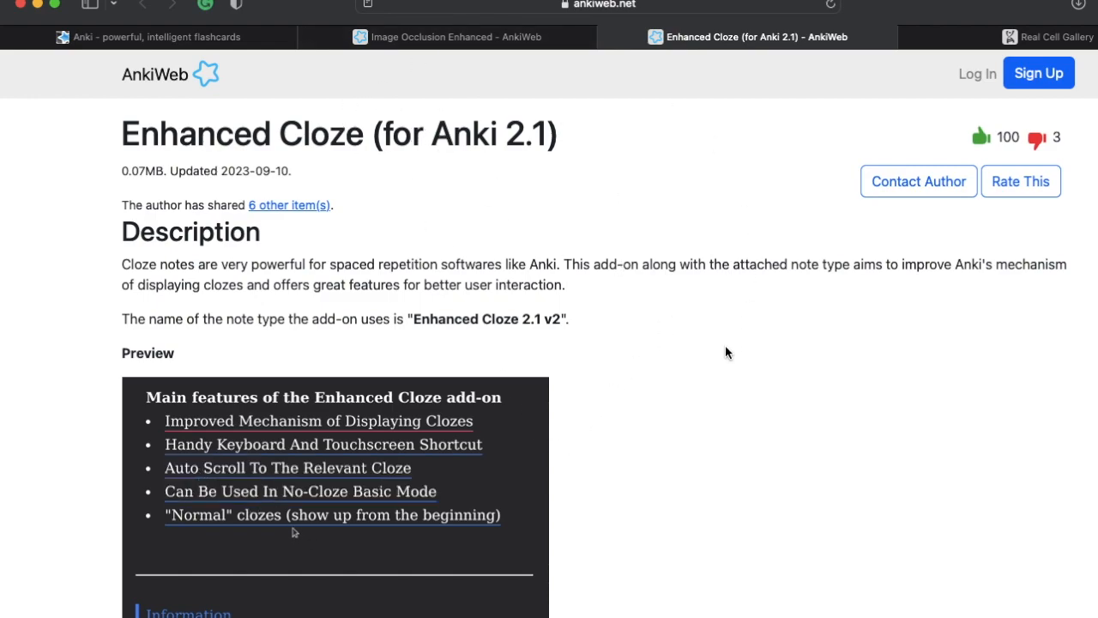
scroll(725, 345, down, 2)
scroll(720, 343, down, 2)
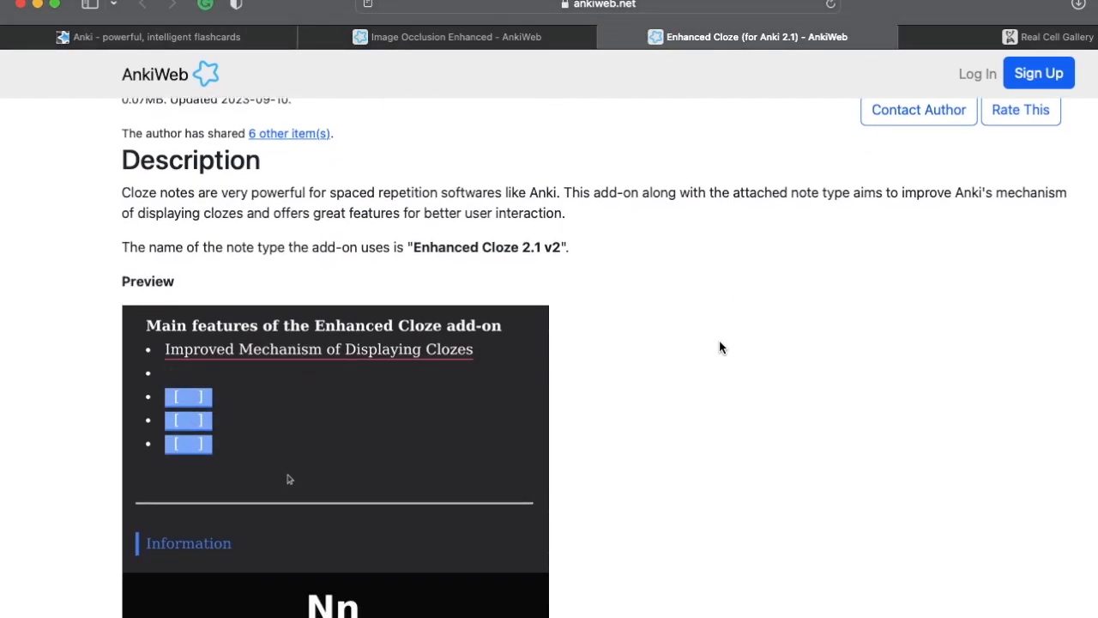
scroll(720, 347, down, 20)
scroll(720, 347, down, 20)
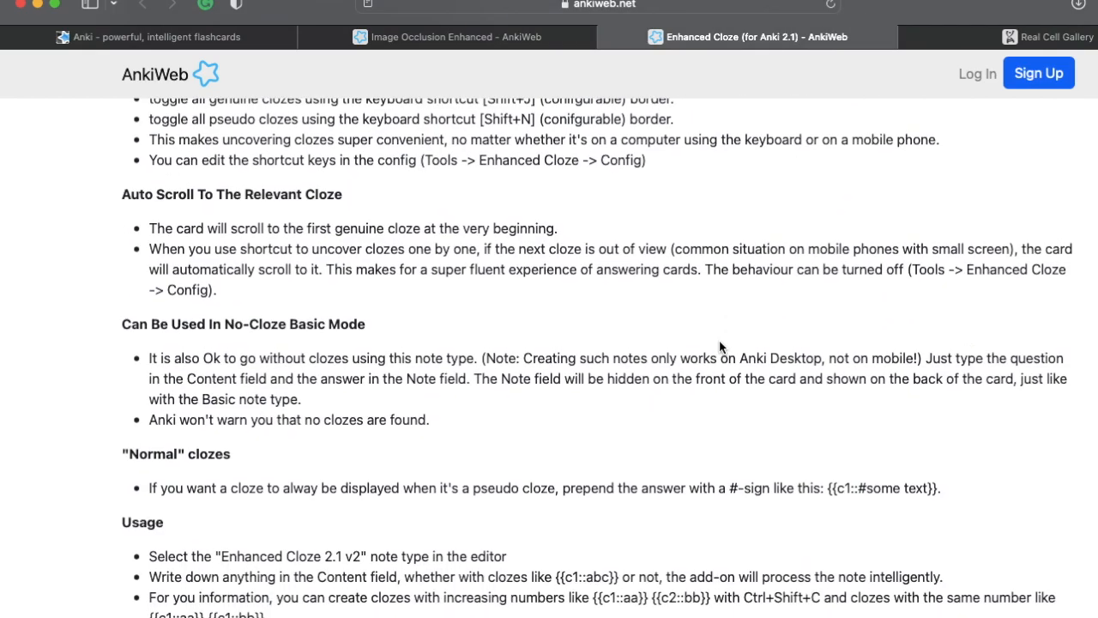
scroll(719, 347, down, 20)
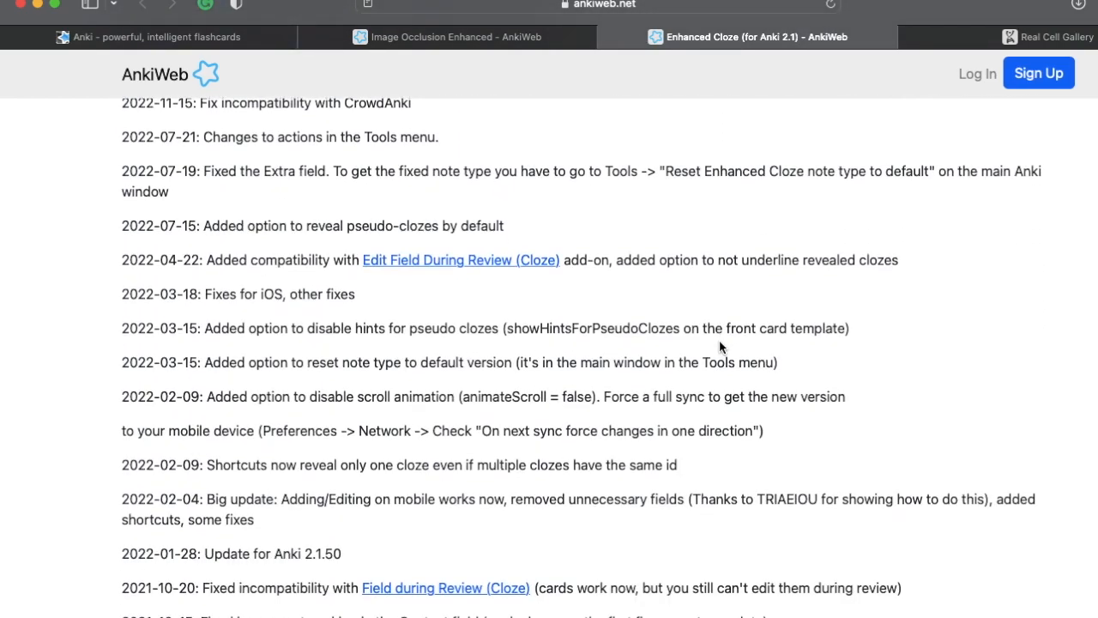
double_click(185, 240)
right_click(187, 241)
click(226, 299)
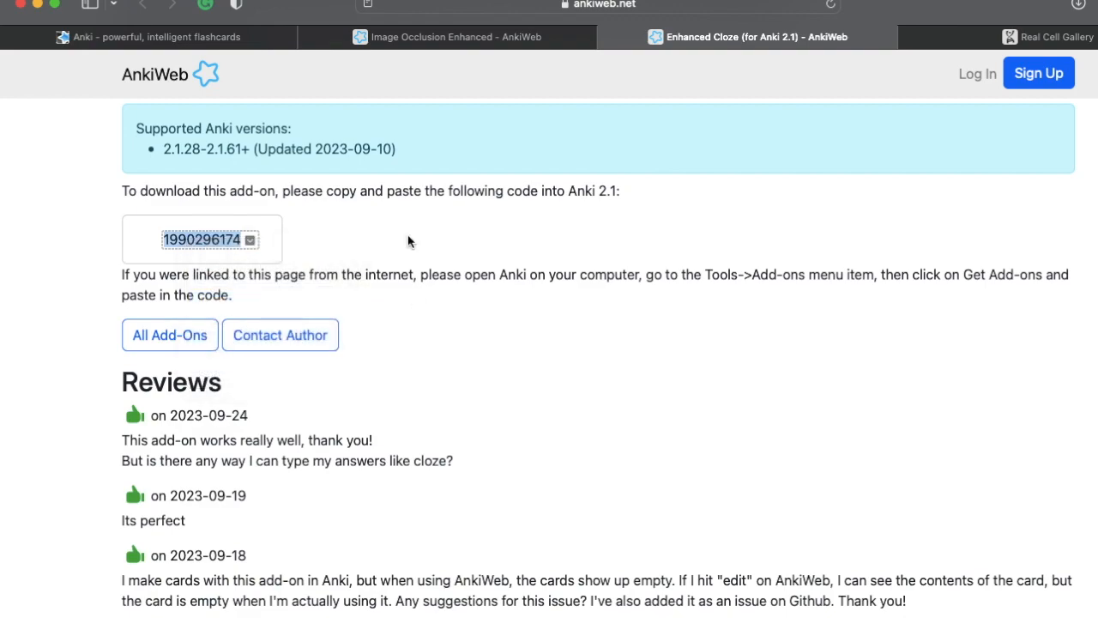
Switch to Anki and open the list of installed add-ons.
key(super+Tab)
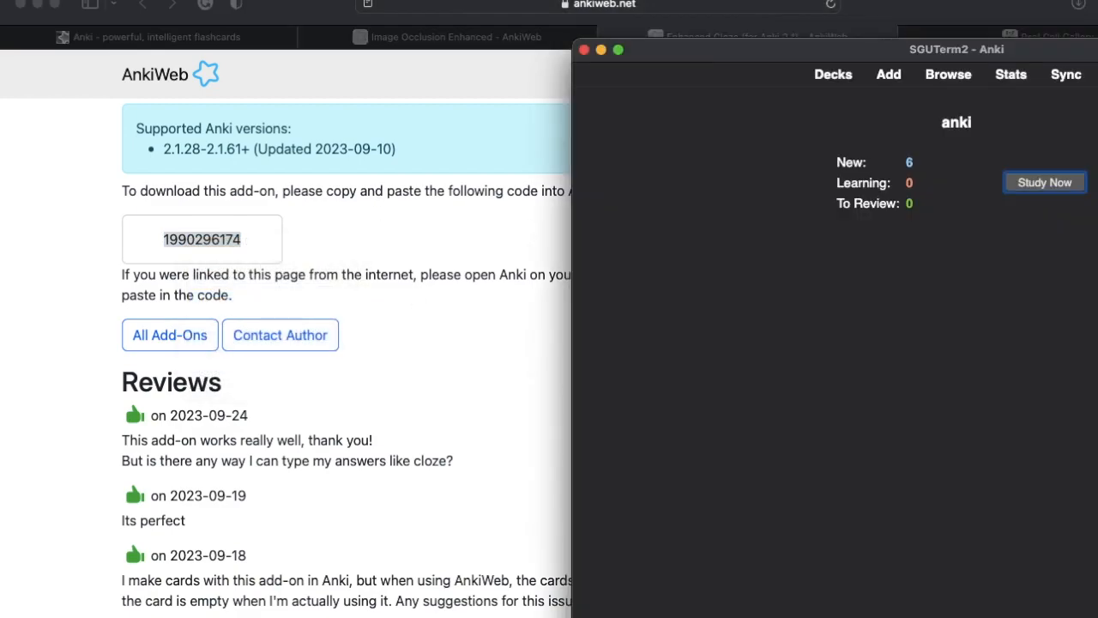
drag(787, 47, 322, 18)
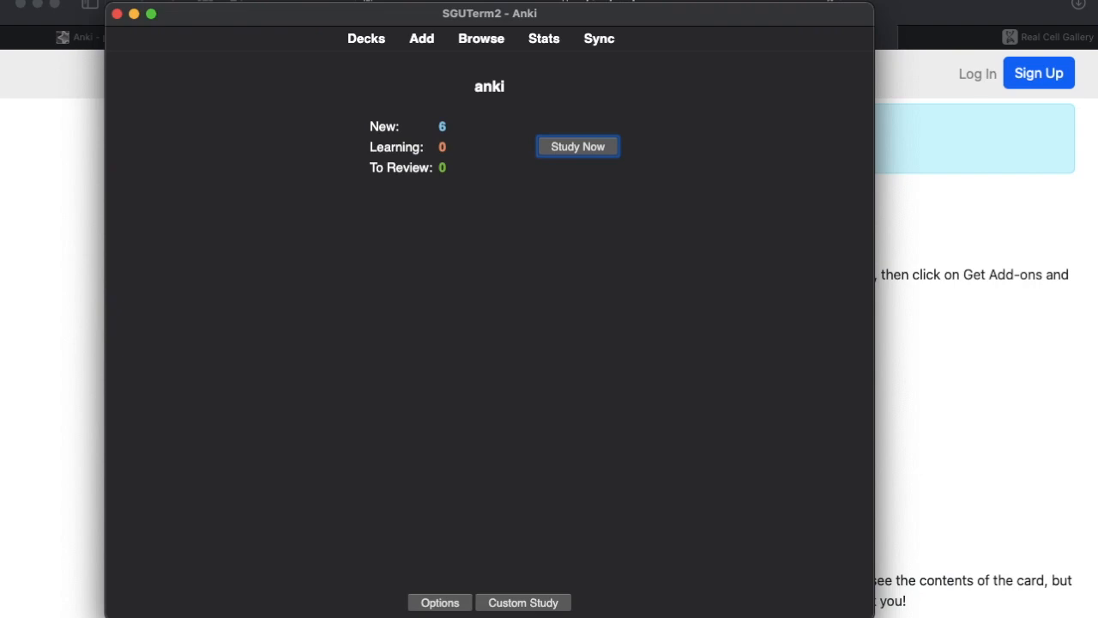
click(197, 0)
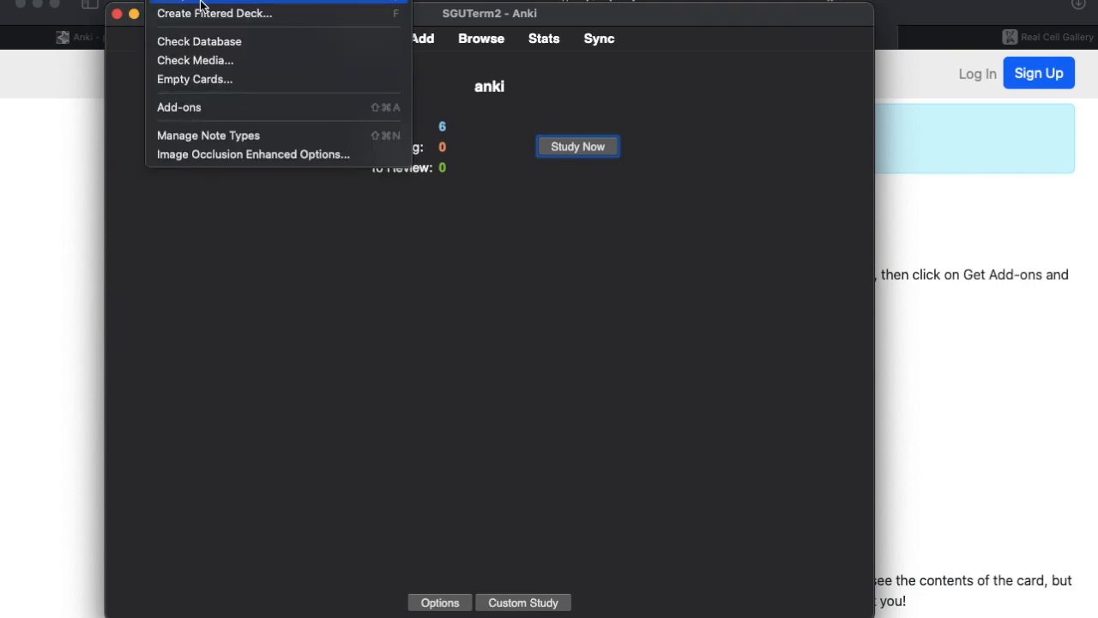
click(201, 107)
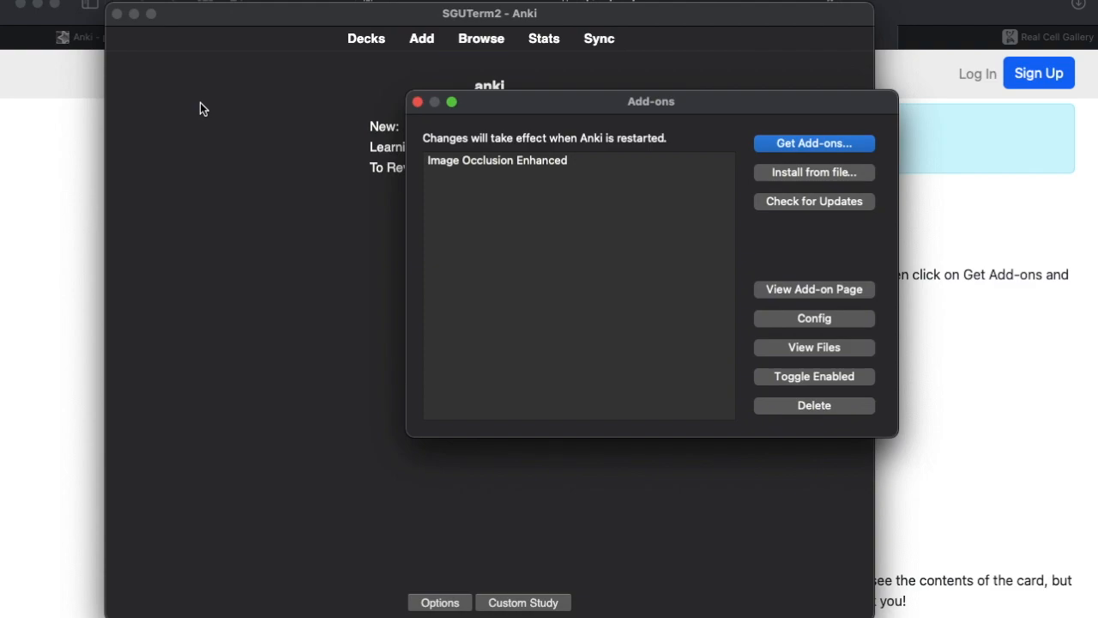
click(805, 143)
right_click(651, 230)
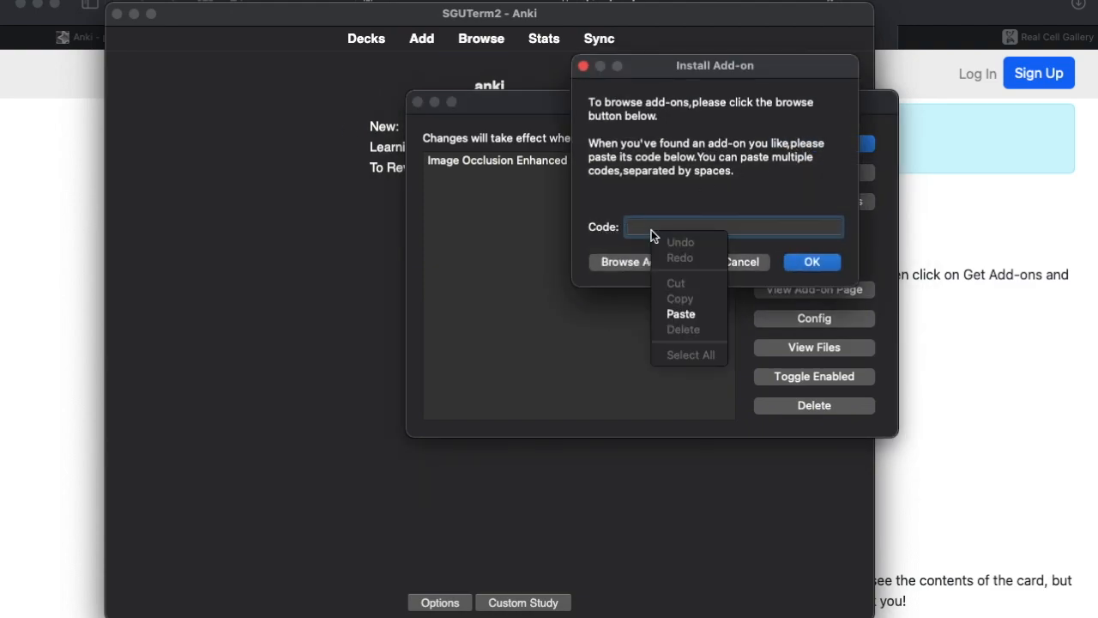
click(674, 313)
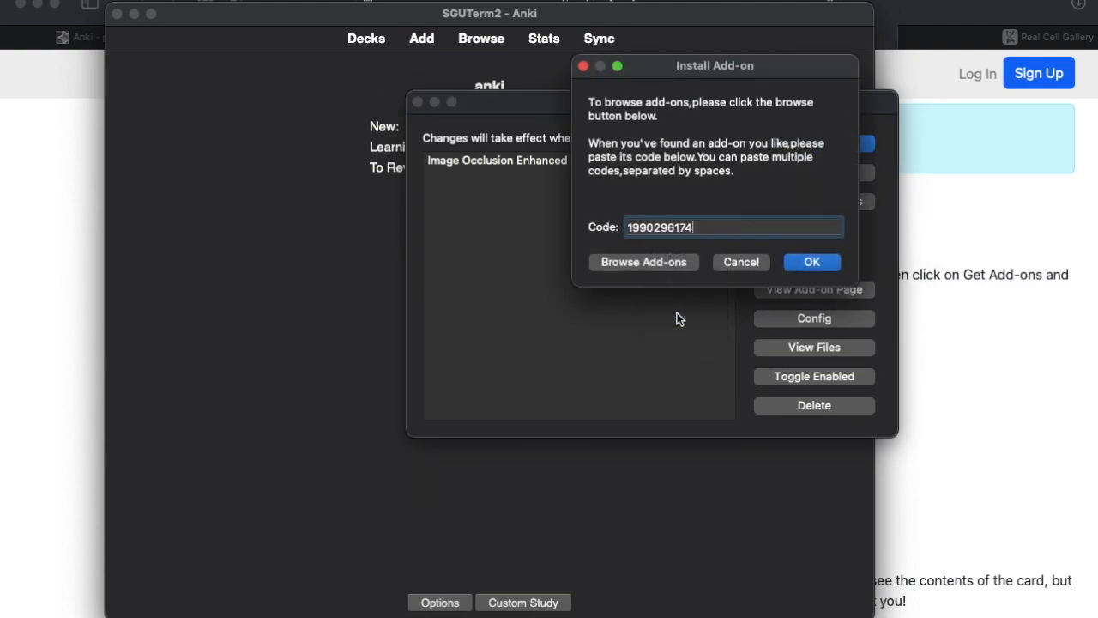
click(739, 263)
click(418, 102)
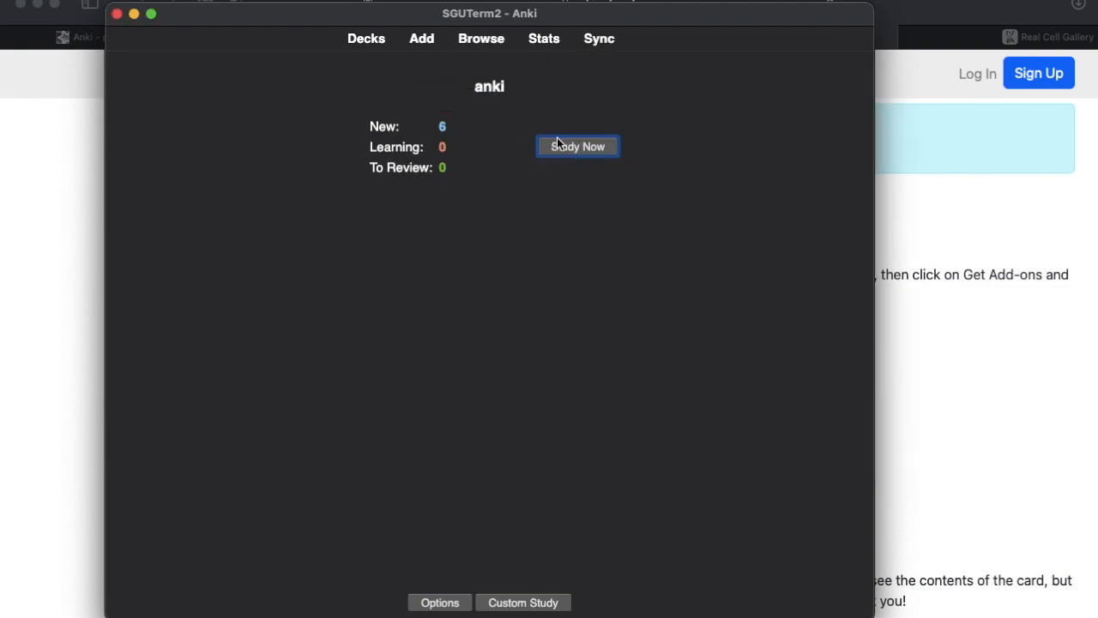
Start a new note in the anki deck with Cloze chosen as the note type.
click(421, 39)
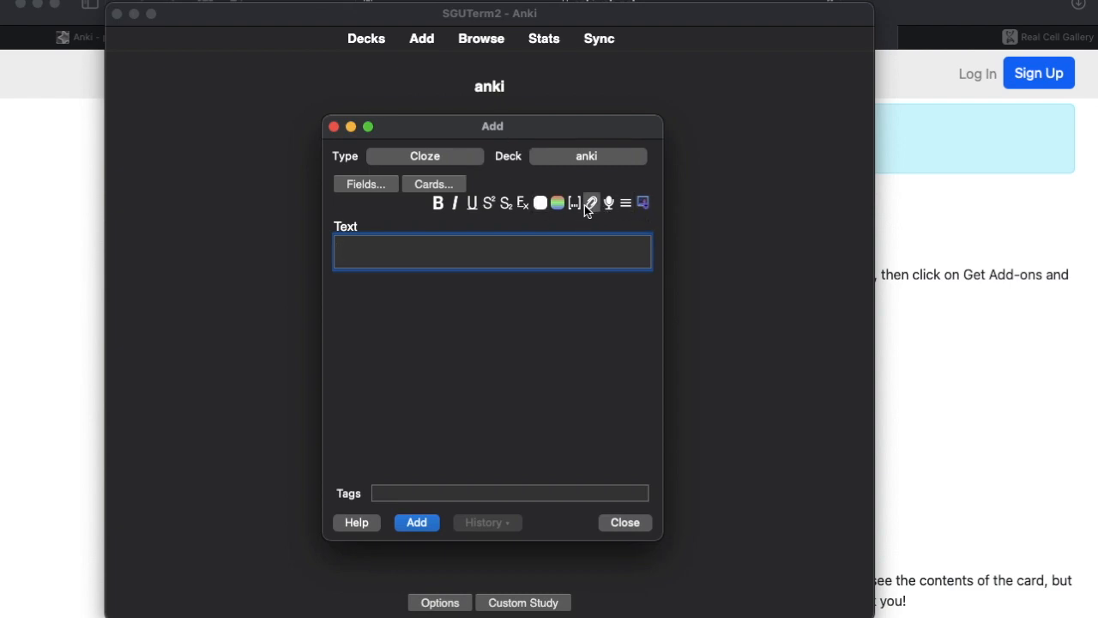
click(456, 155)
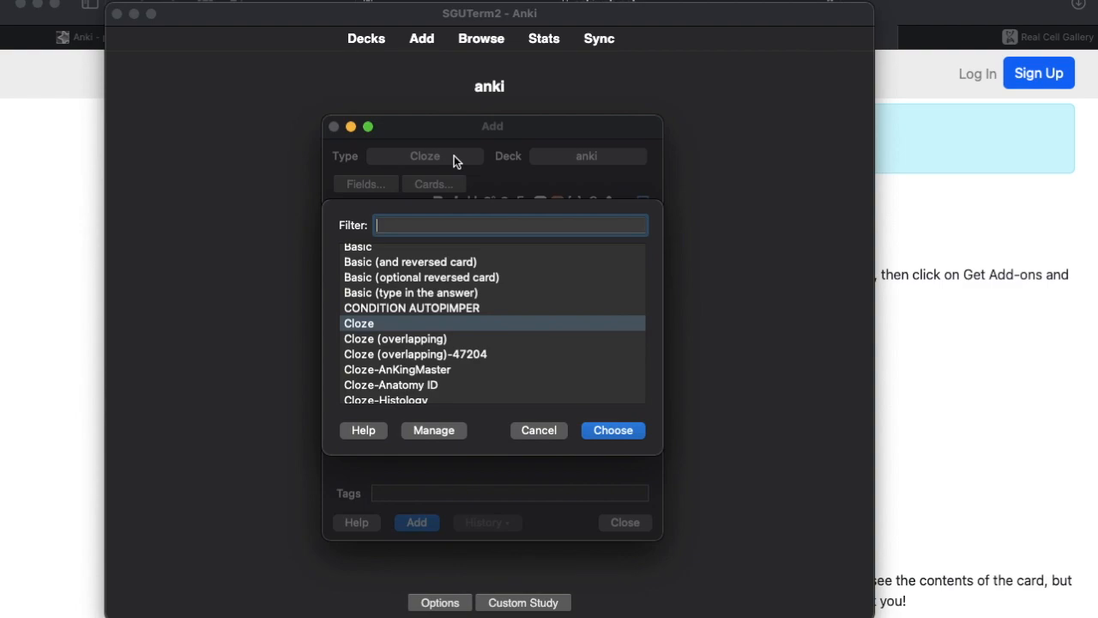
scroll(380, 308, up, 3)
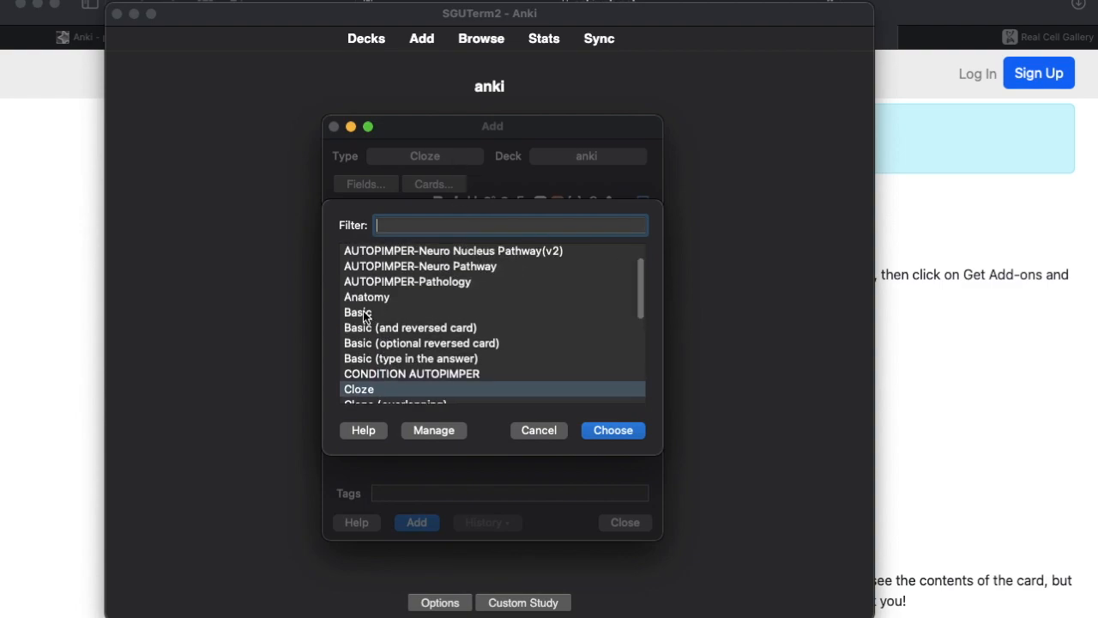
scroll(373, 323, down, 3)
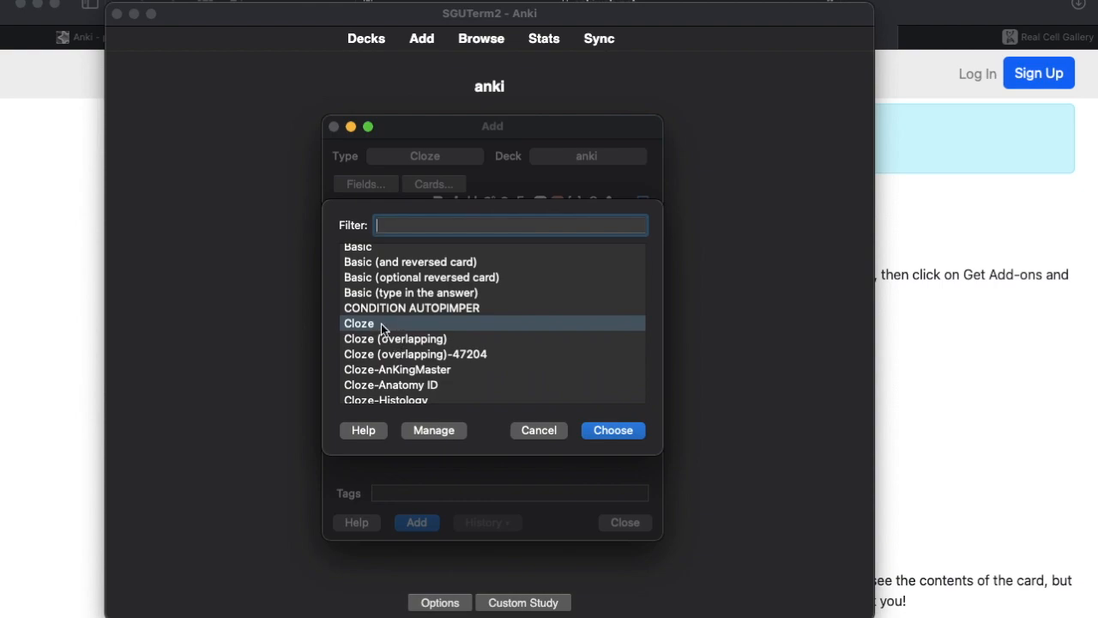
click(611, 430)
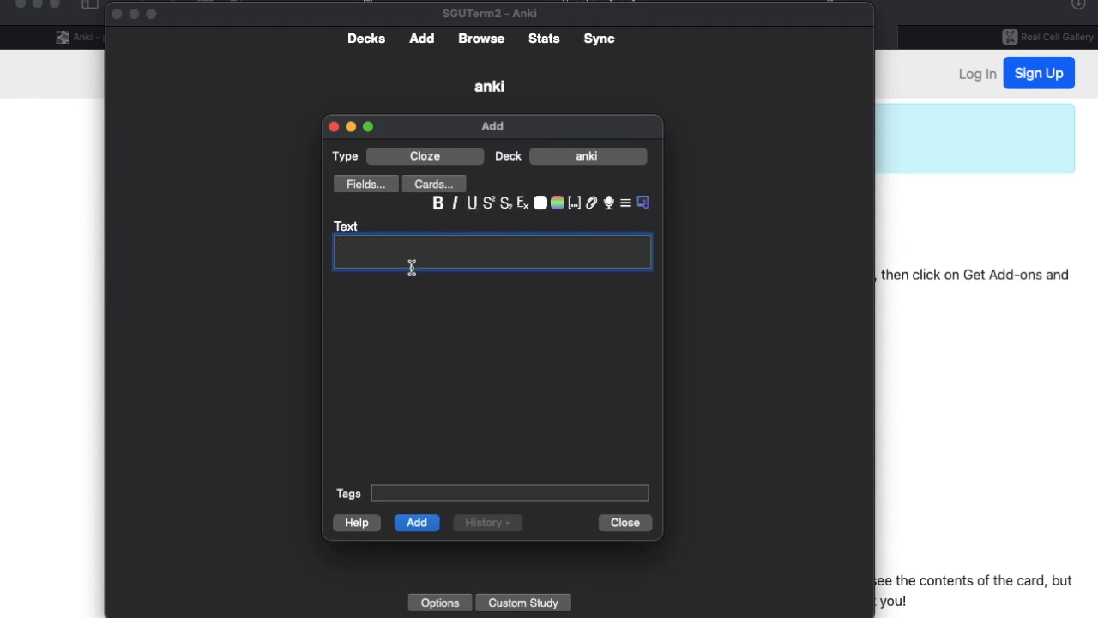
Enter "SGU is great!" as the note text and turn "SGU" into cloze c1.
text(SGU is great!)
double_click(358, 249)
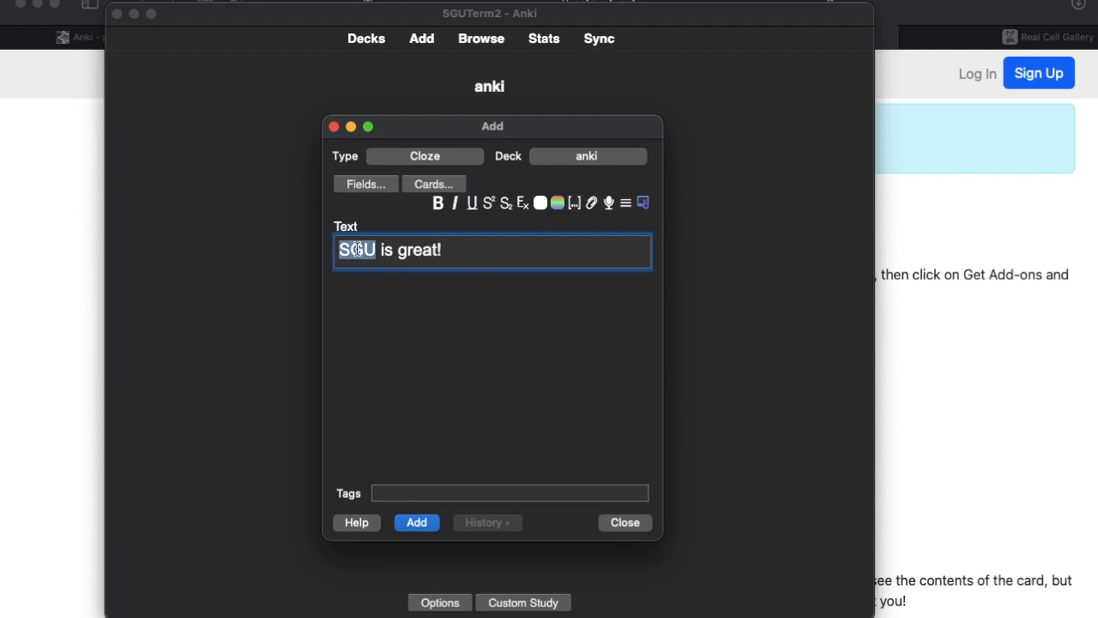
click(574, 203)
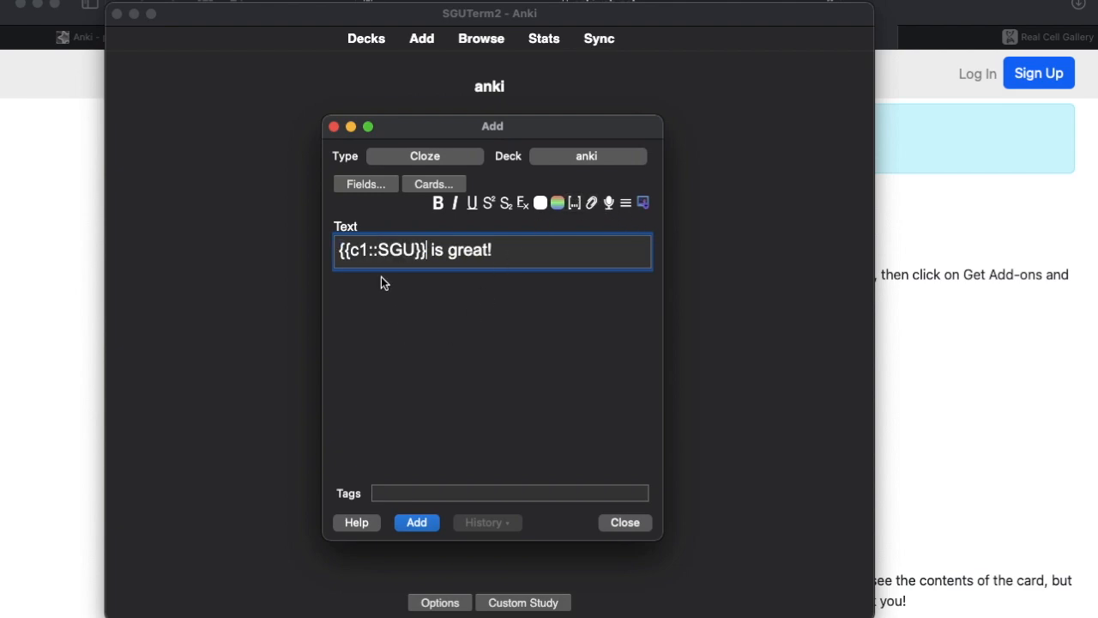
Turn "is" into cloze c2 and "great" into cloze c3, and add the note to the deck.
double_click(437, 250)
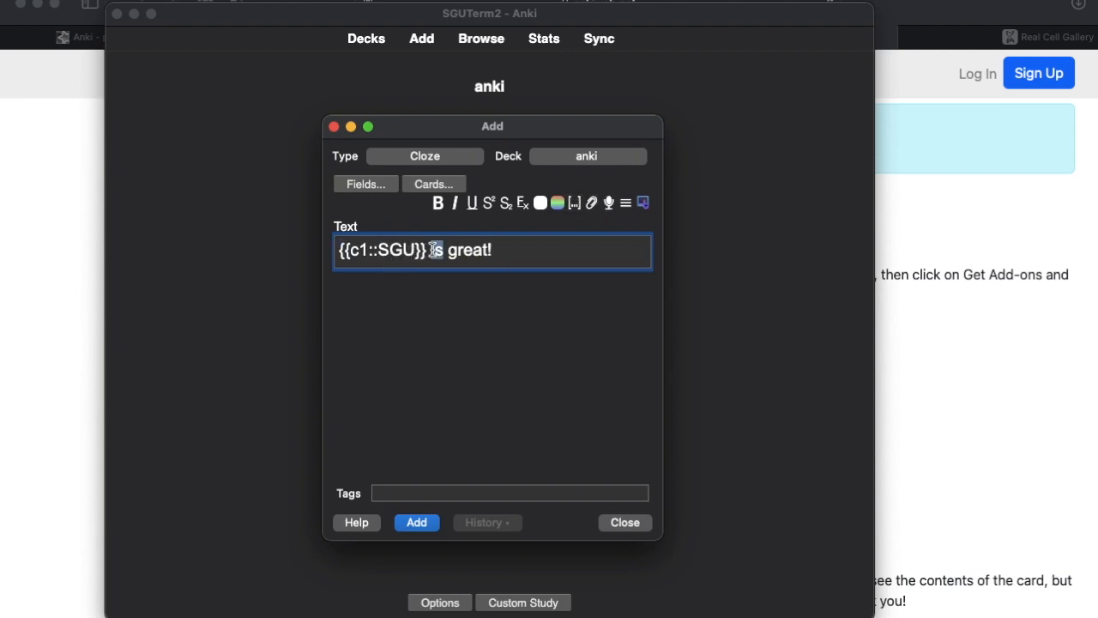
click(574, 202)
key(shift+Right)
key(shift+Right)
key(shift+Right)
key(shift+Right)
key(shift+Right)
click(574, 202)
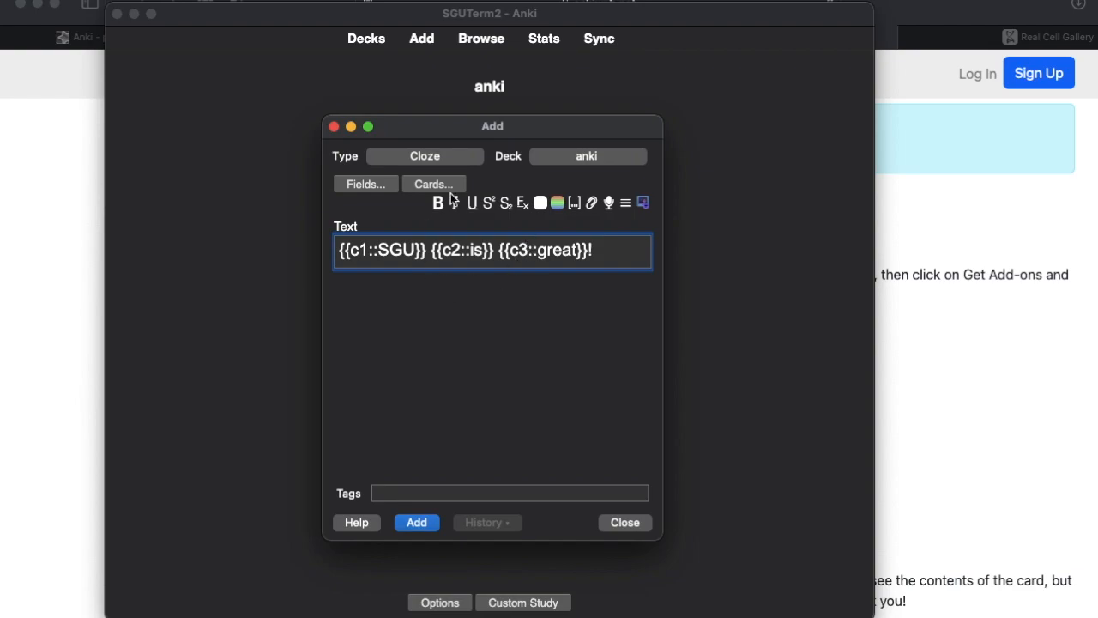
click(421, 522)
Start studying the anki deck and reveal the answer of the card that hides "SGU".
drag(534, 127, 699, 128)
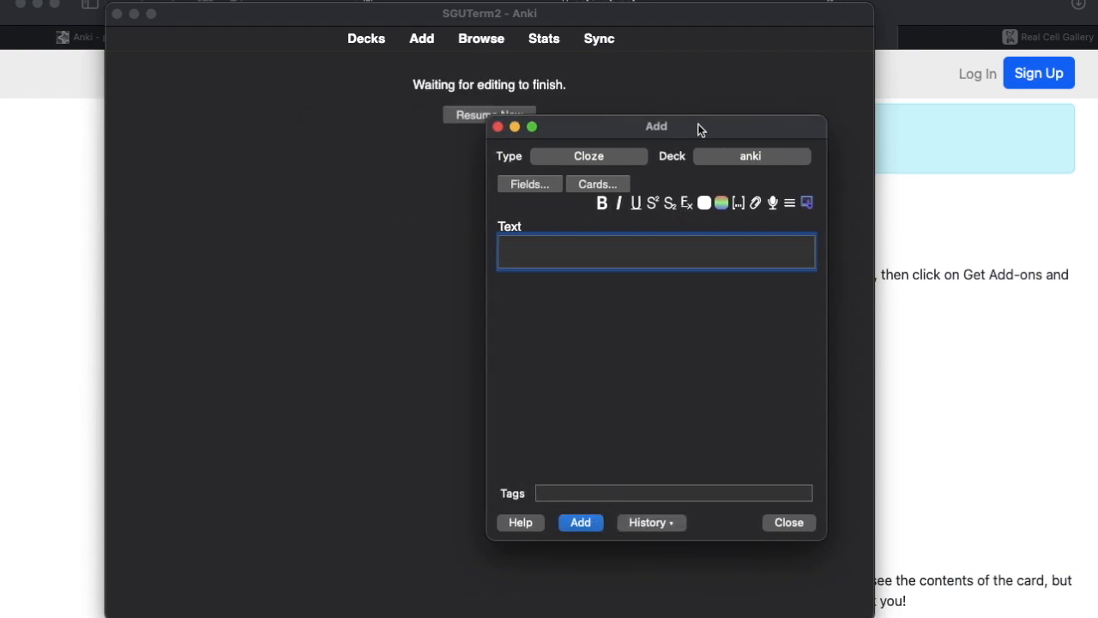
click(478, 118)
click(479, 118)
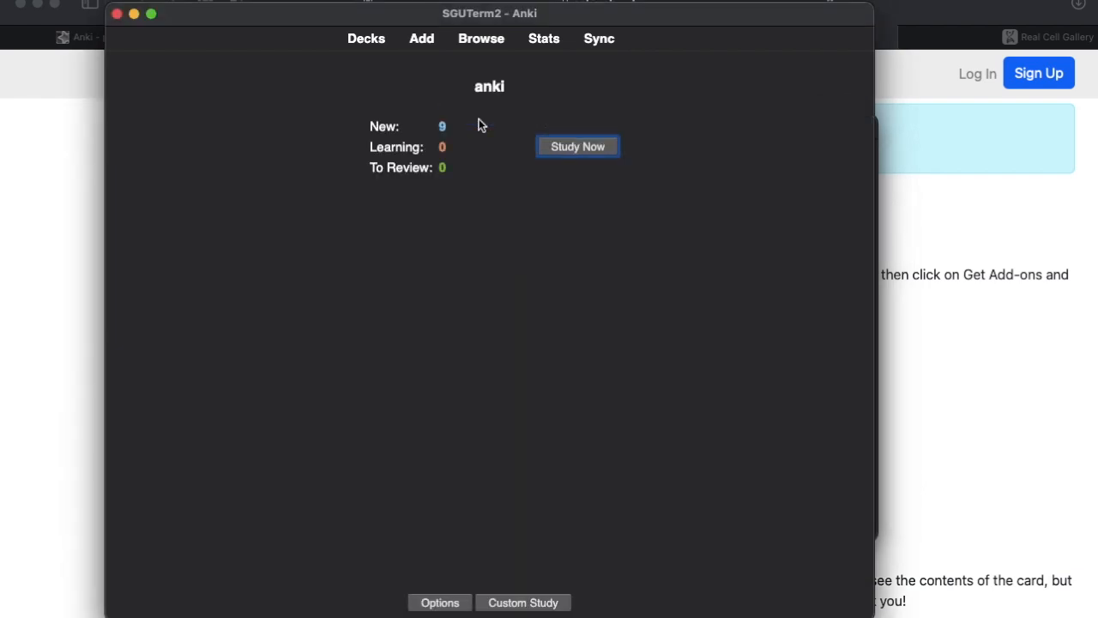
click(573, 148)
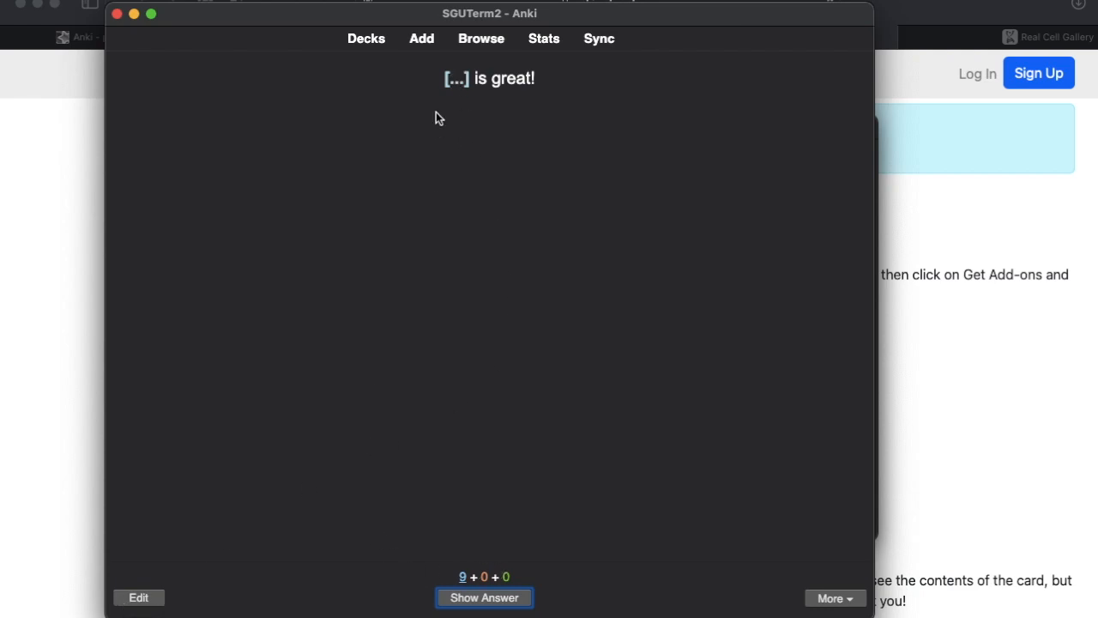
key(space)
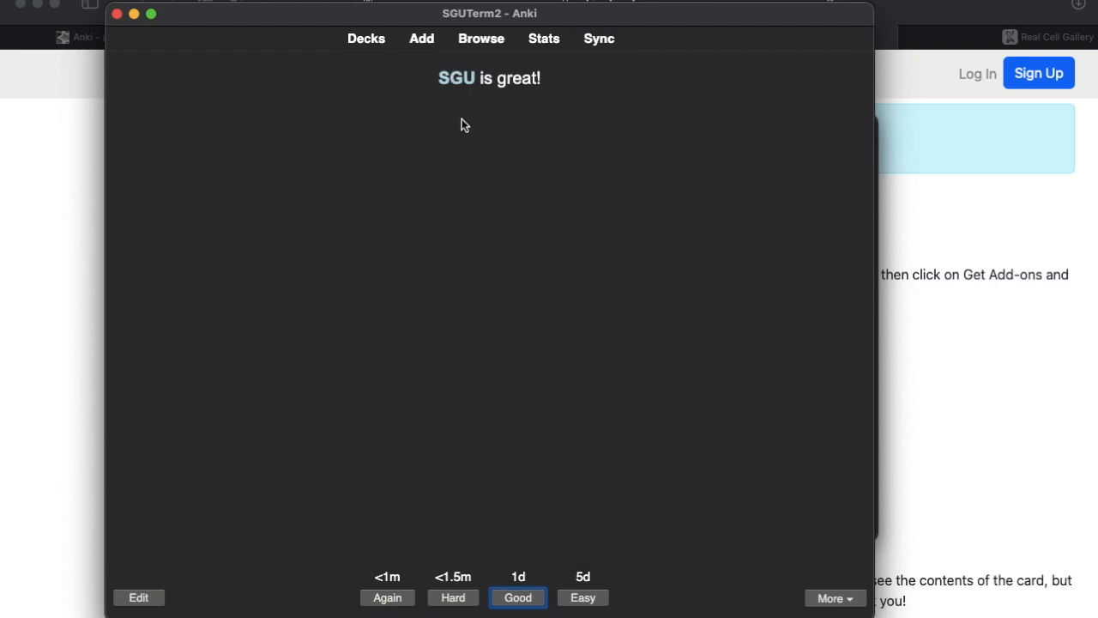
Review the cards with the Good rating up to the one hiding "great" and reveal its answer.
key(space)
key(space)
key(space)
key(space)
key(space)
key(space)
key(space)
key(space)
key(space)
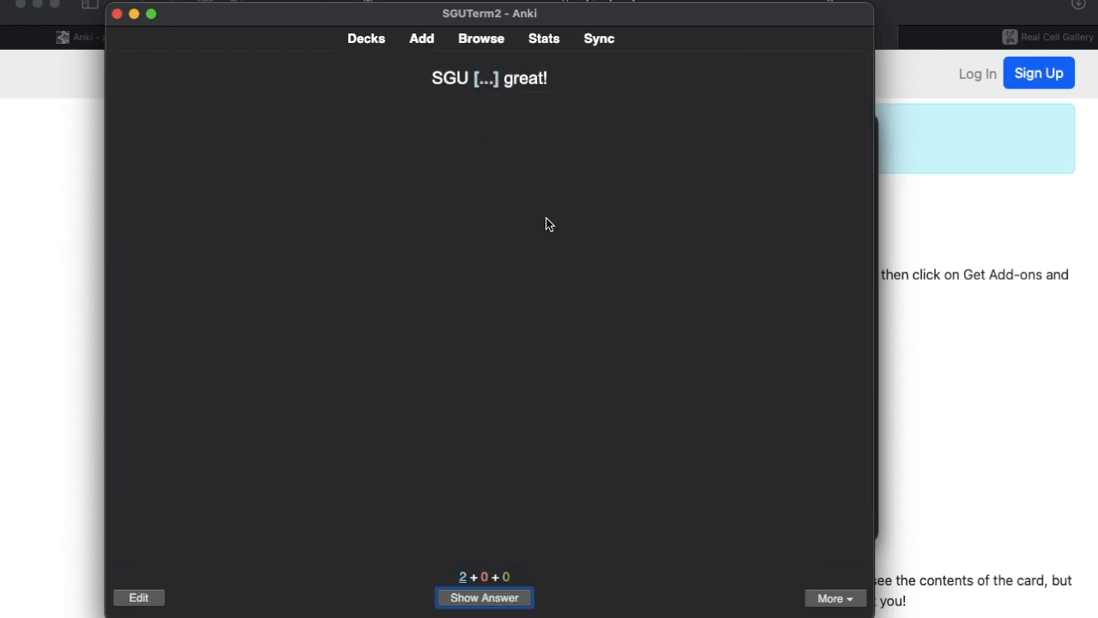
key(space)
key(space)
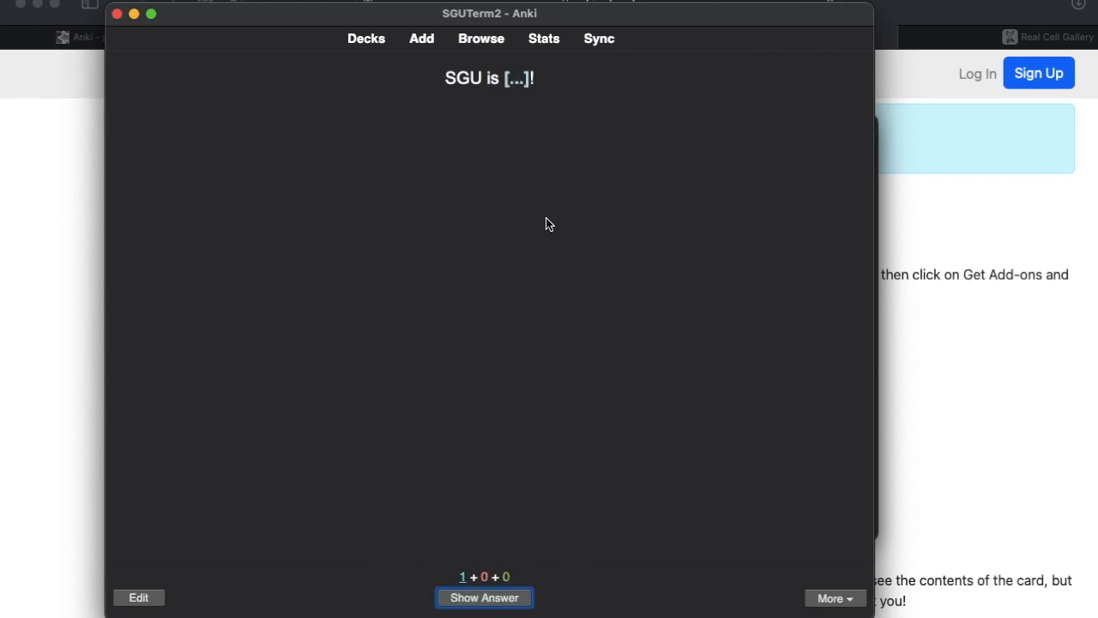
key(space)
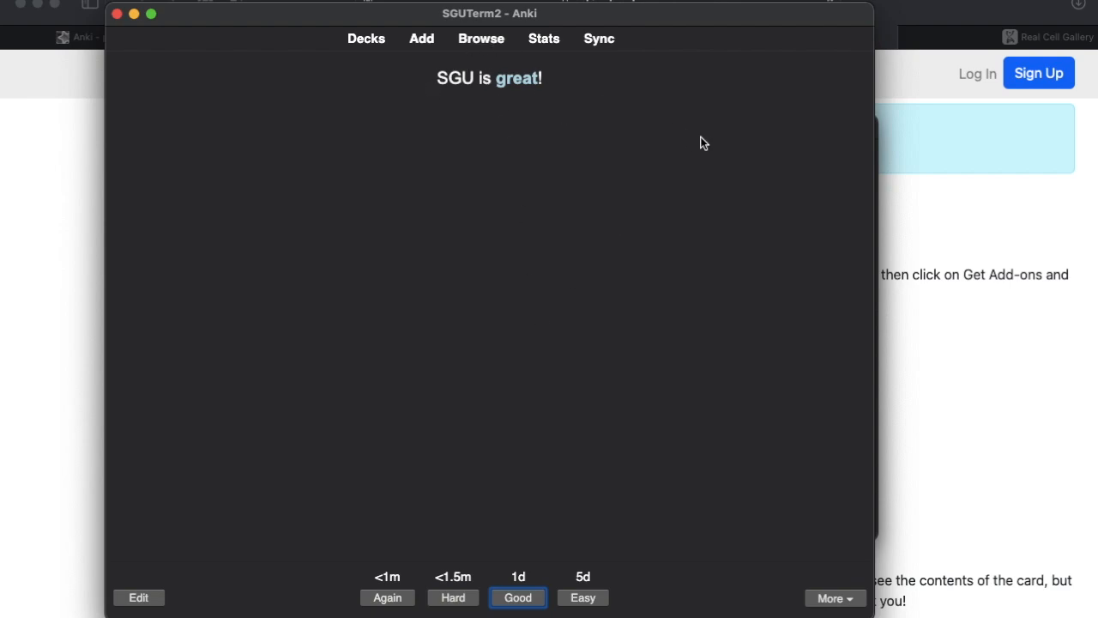
Return to adding Cloze notes and enter "the ball is red" as the text of a new note.
click(453, 77)
click(424, 43)
drag(631, 126, 398, 83)
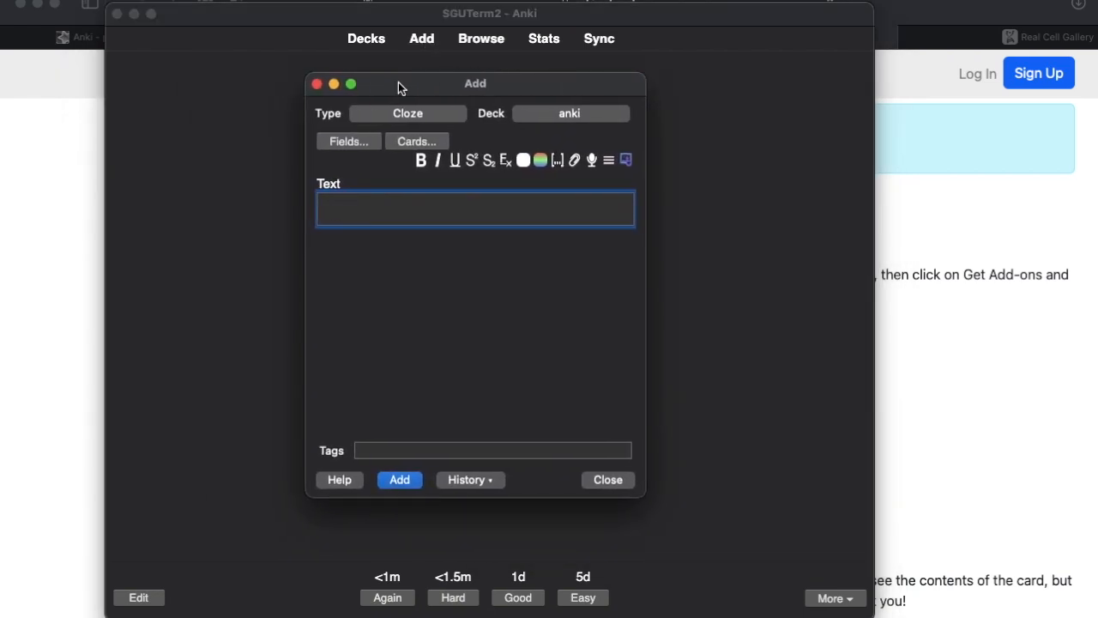
text(the ball is red)
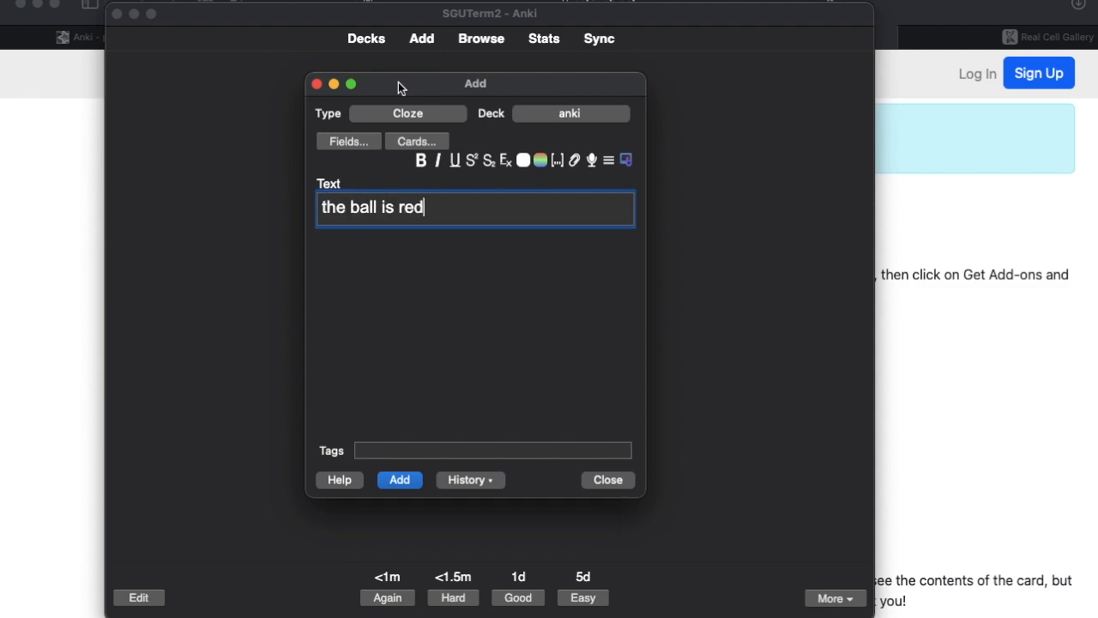
Make "the" and "ball" clozes that share the number c1, and add the note to the deck.
double_click(331, 206)
click(553, 160)
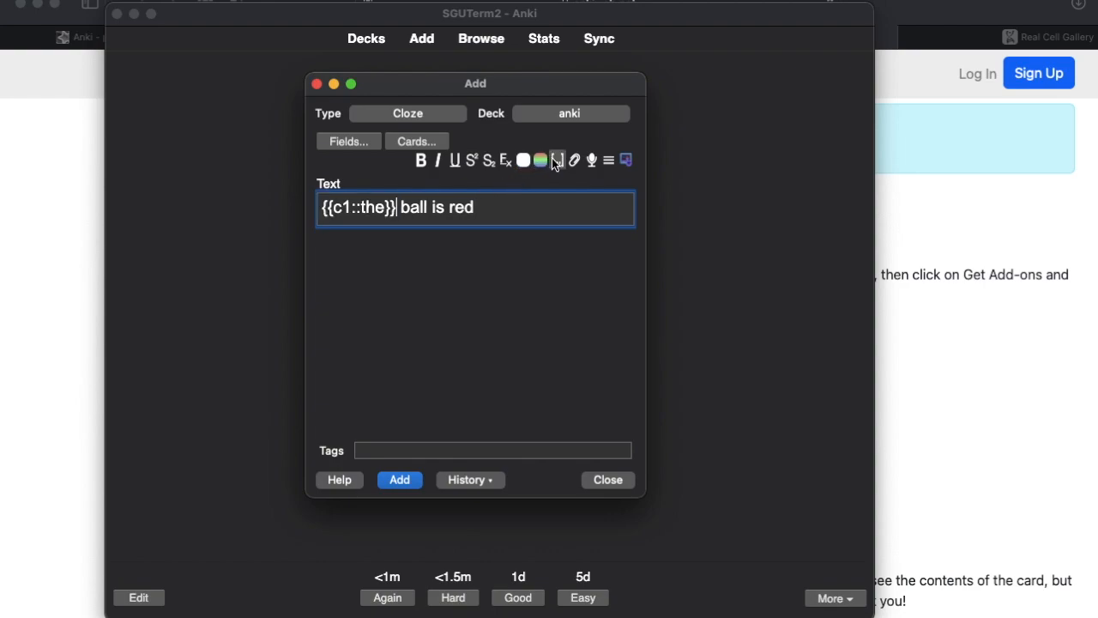
double_click(412, 208)
click(558, 160)
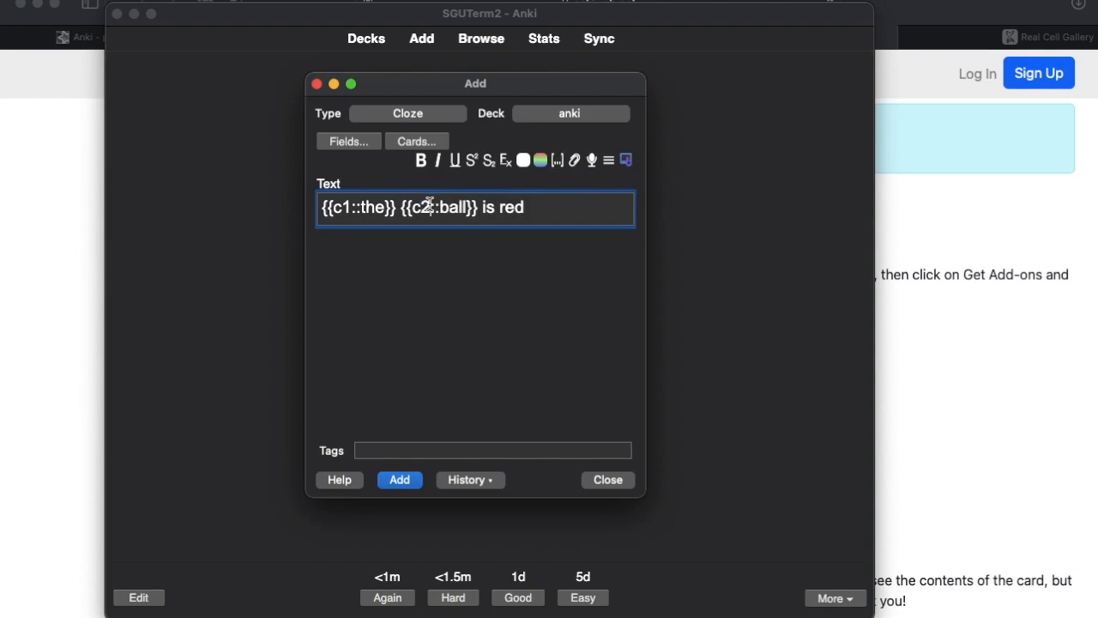
key(BackSpace)
text(1)
click(406, 478)
Open the newly added "the ball is red" note in the card browser and preview its card.
click(467, 481)
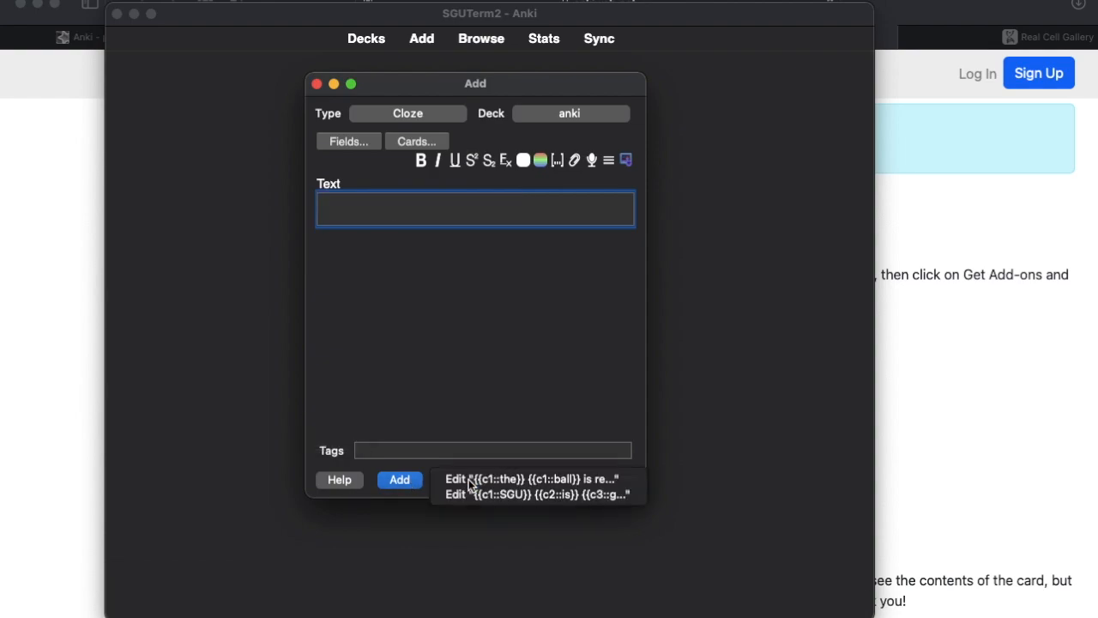
click(491, 483)
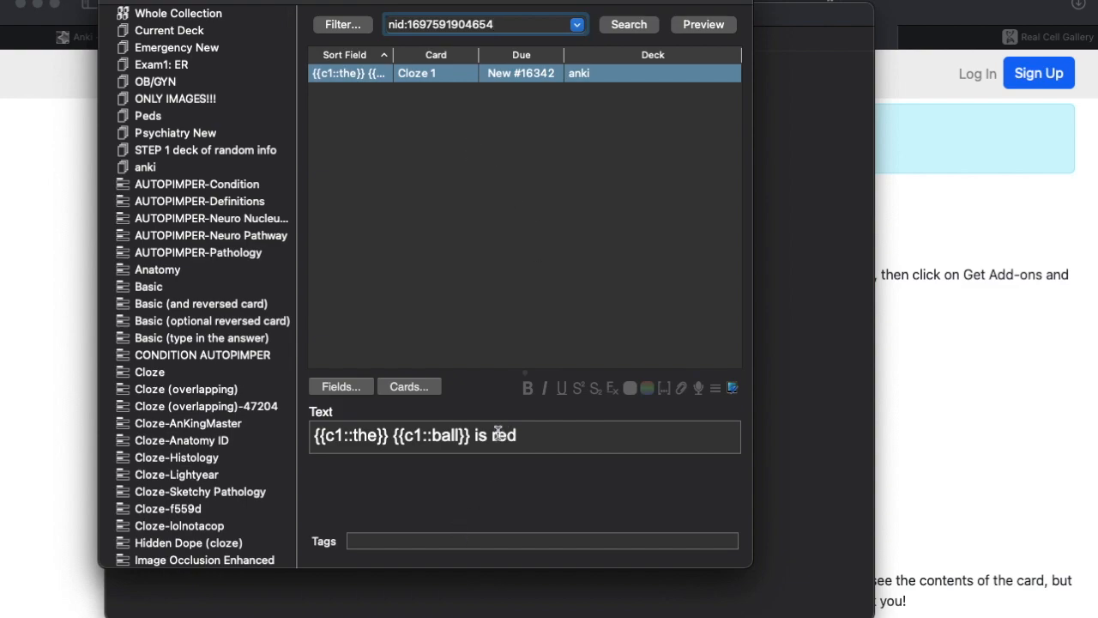
click(702, 25)
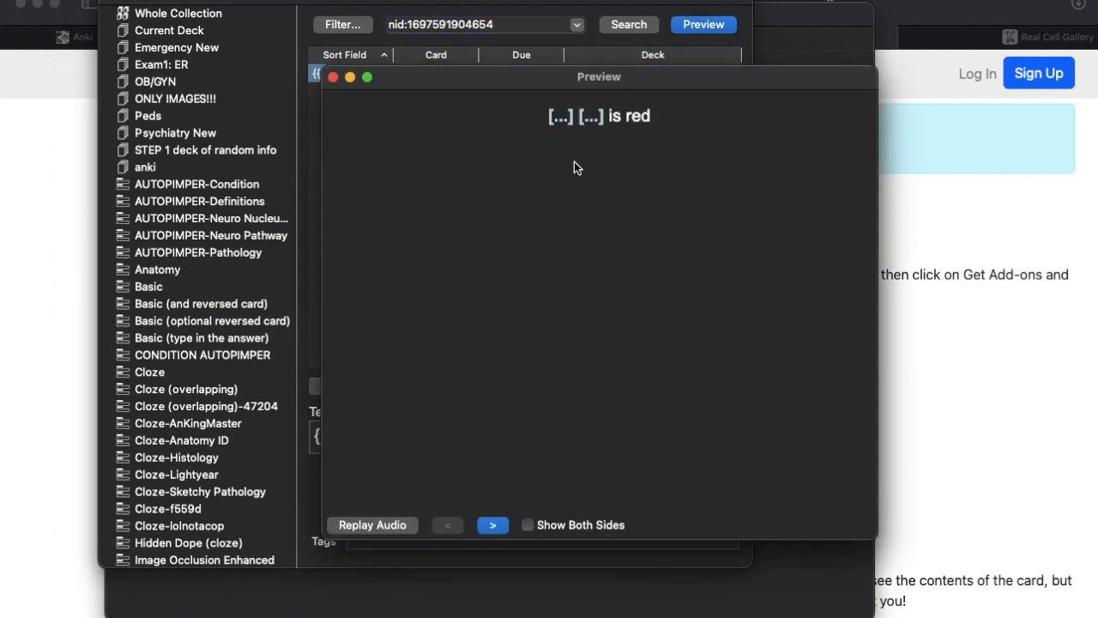
drag(652, 78, 538, 72)
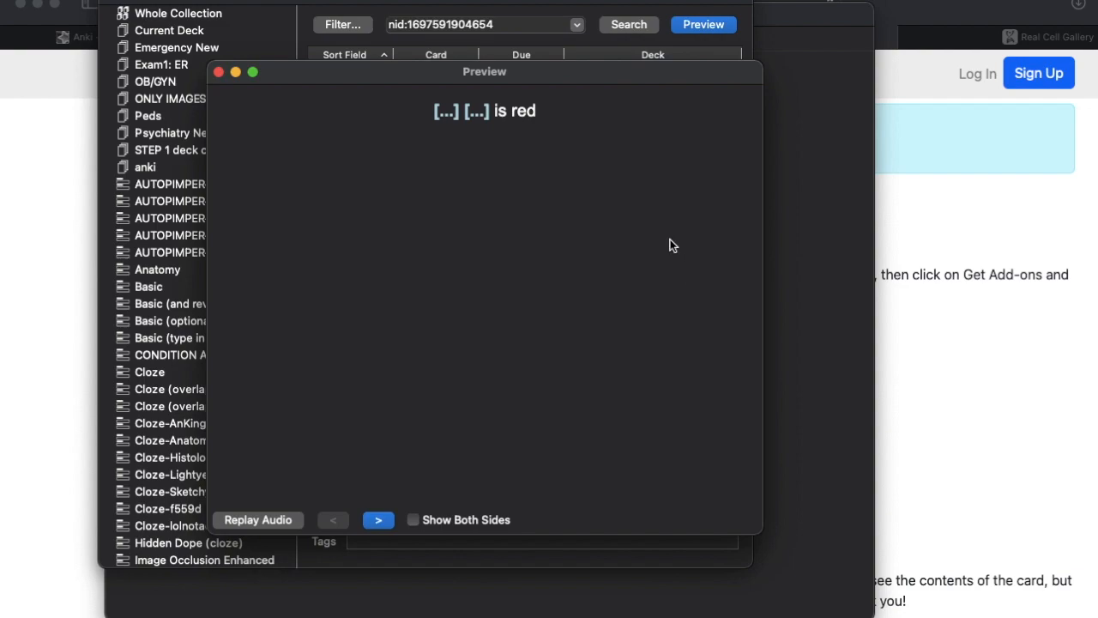
Reveal the answer side of the previewed card, then close the preview and the card browser.
click(380, 520)
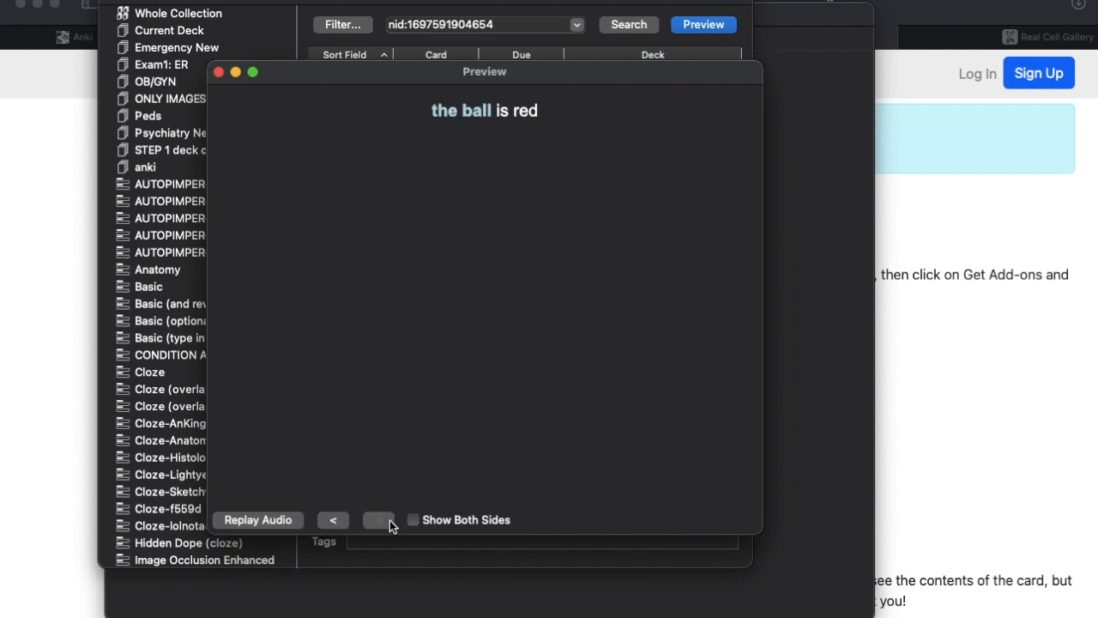
click(219, 72)
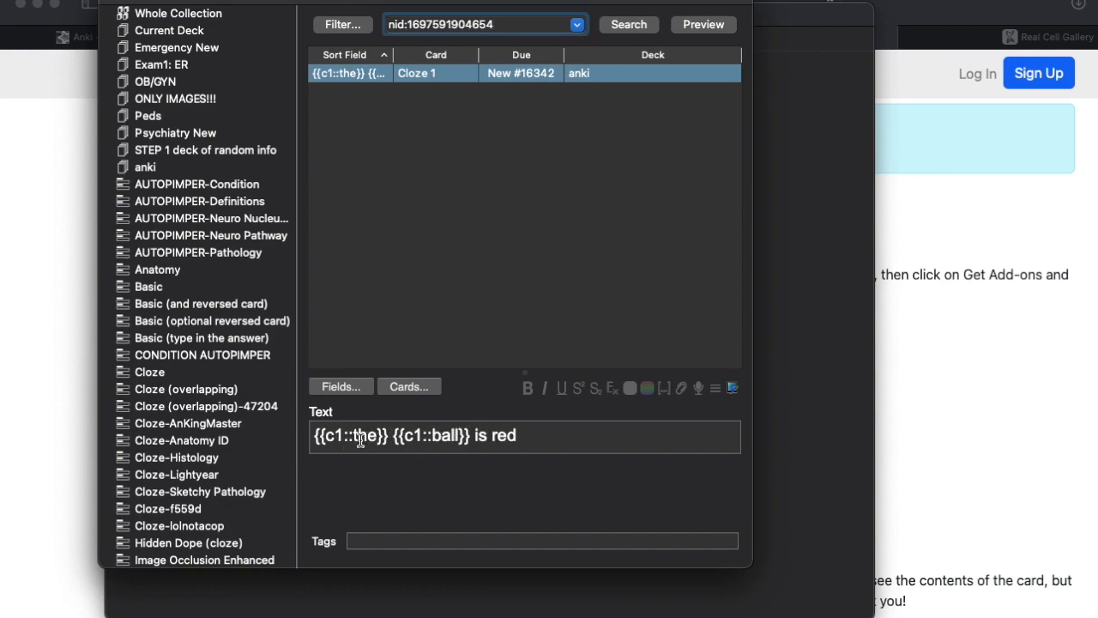
click(110, 1)
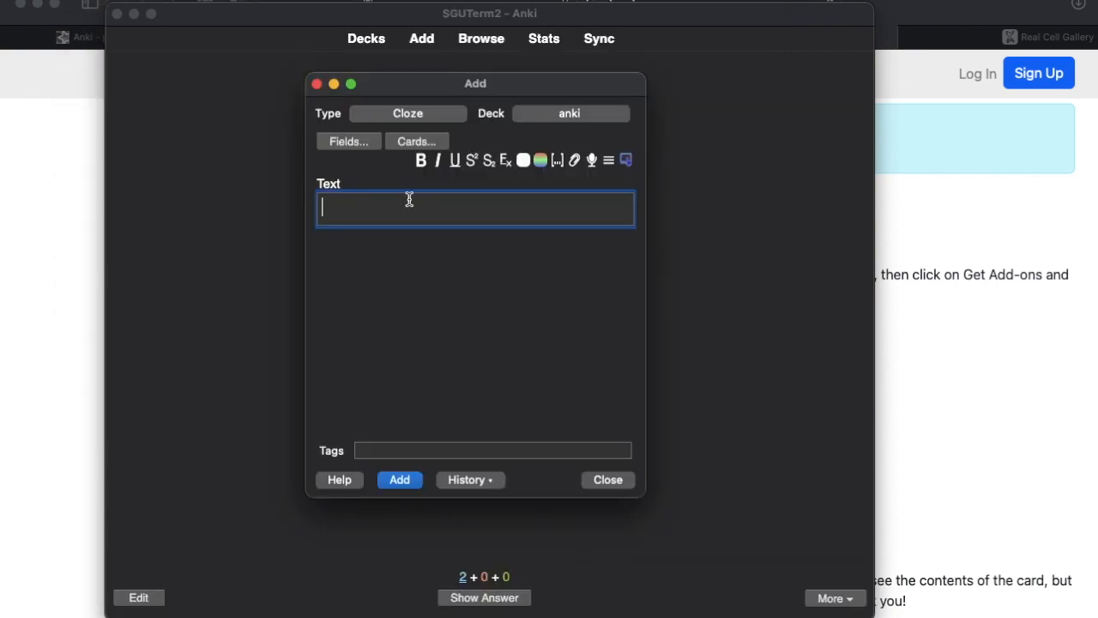
Enter "The ball is red" as the text of a new Cloze note and make "red" cloze c1.
text(The ball is )
text(red)
double_click(416, 209)
click(557, 160)
Make "The" a cloze that shares the number c1 with "red", and add the note to the deck.
double_click(341, 207)
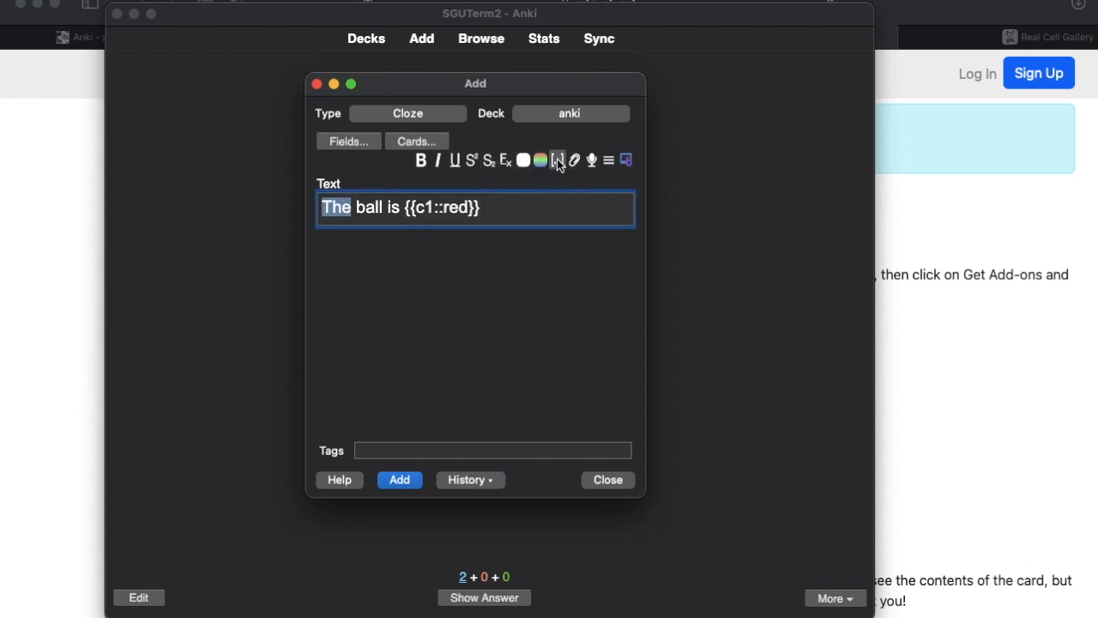
click(556, 160)
click(352, 207)
key(BackSpace)
text(1)
click(410, 480)
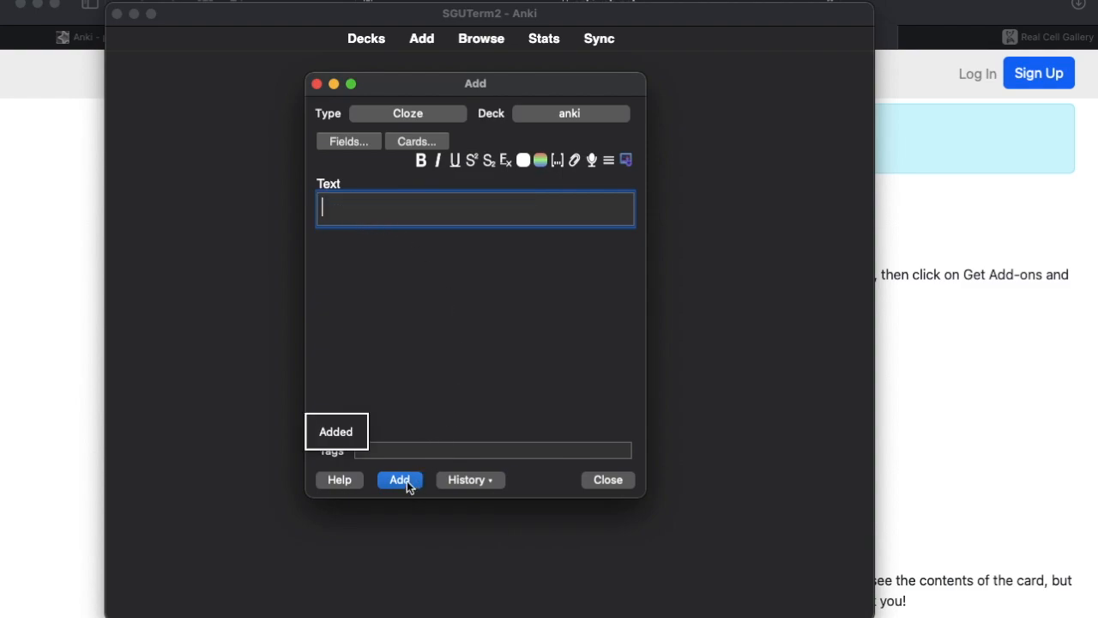
Open the newly added "The ball is red" note in the card browser, preview both sides of its card and close the browser.
click(468, 485)
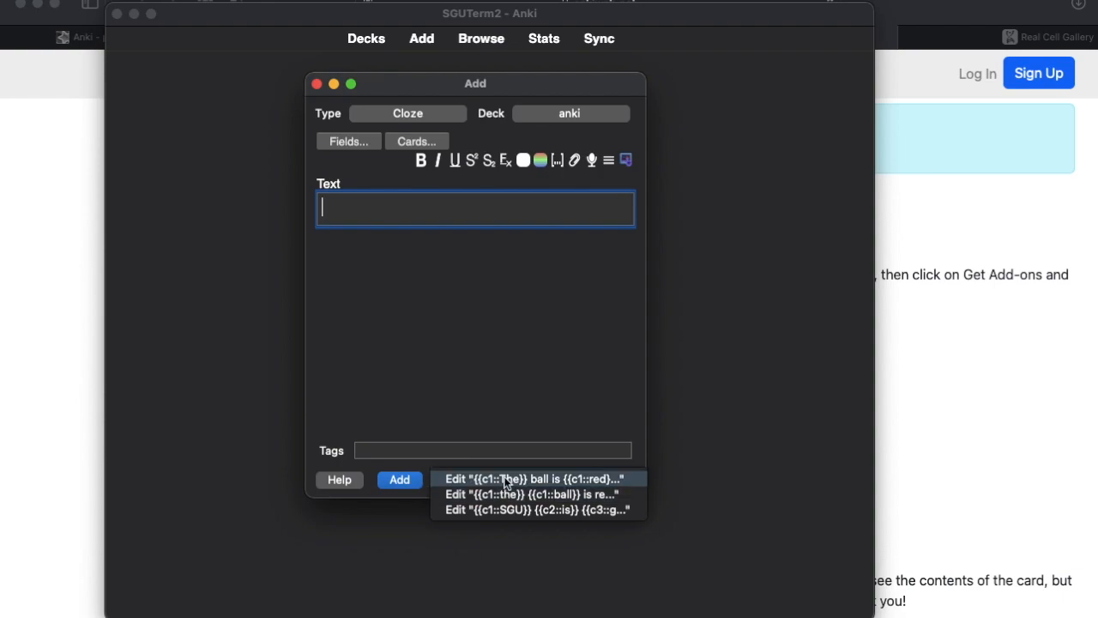
click(493, 478)
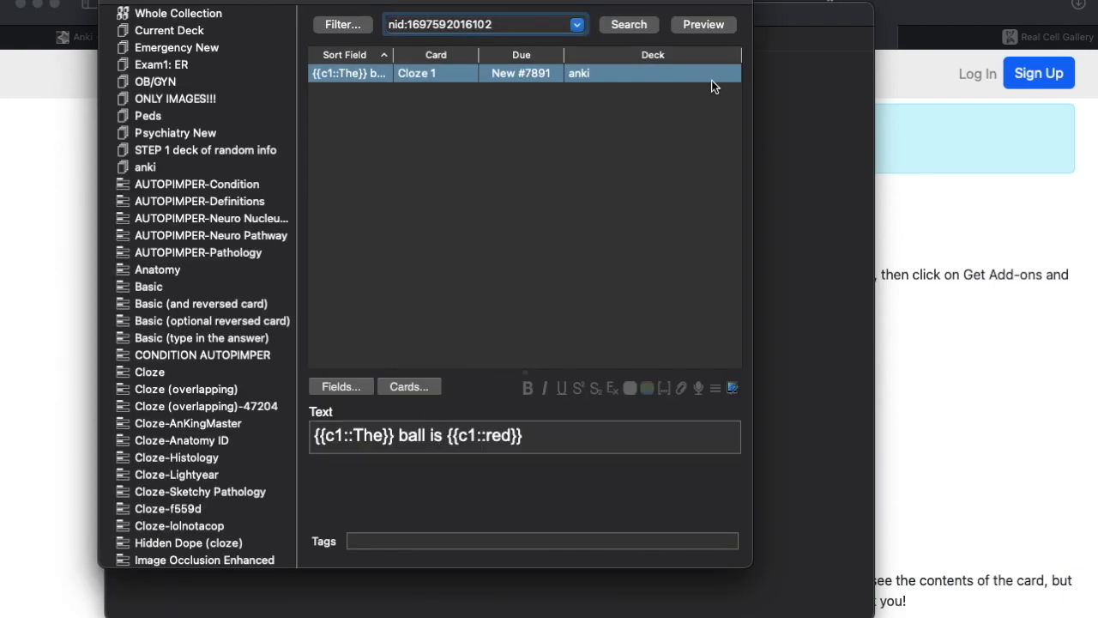
click(709, 29)
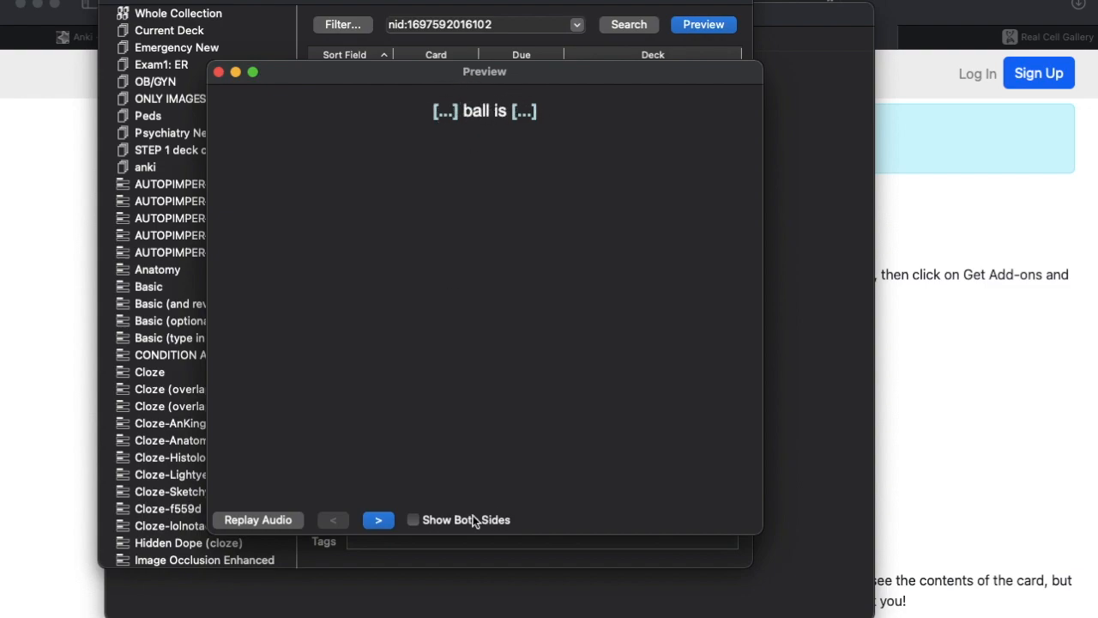
click(379, 520)
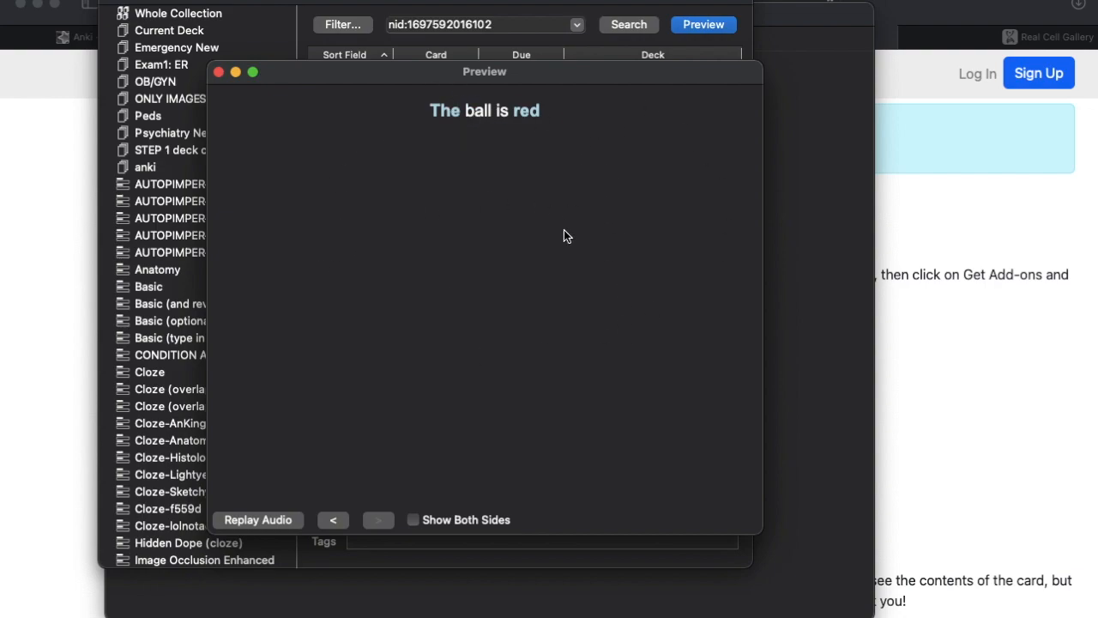
click(219, 73)
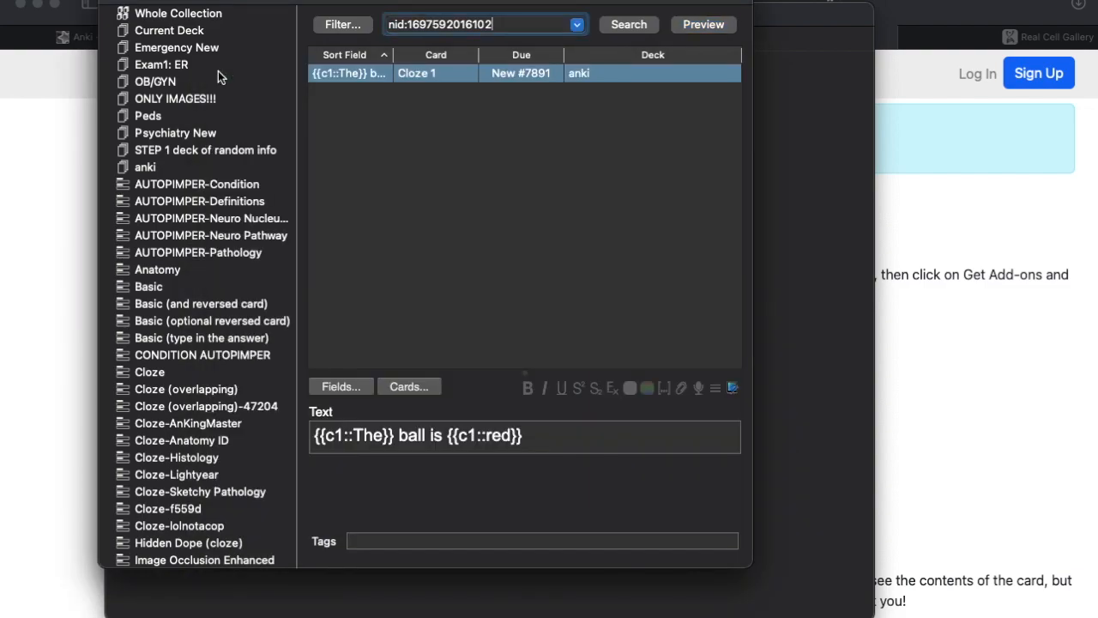
click(111, 3)
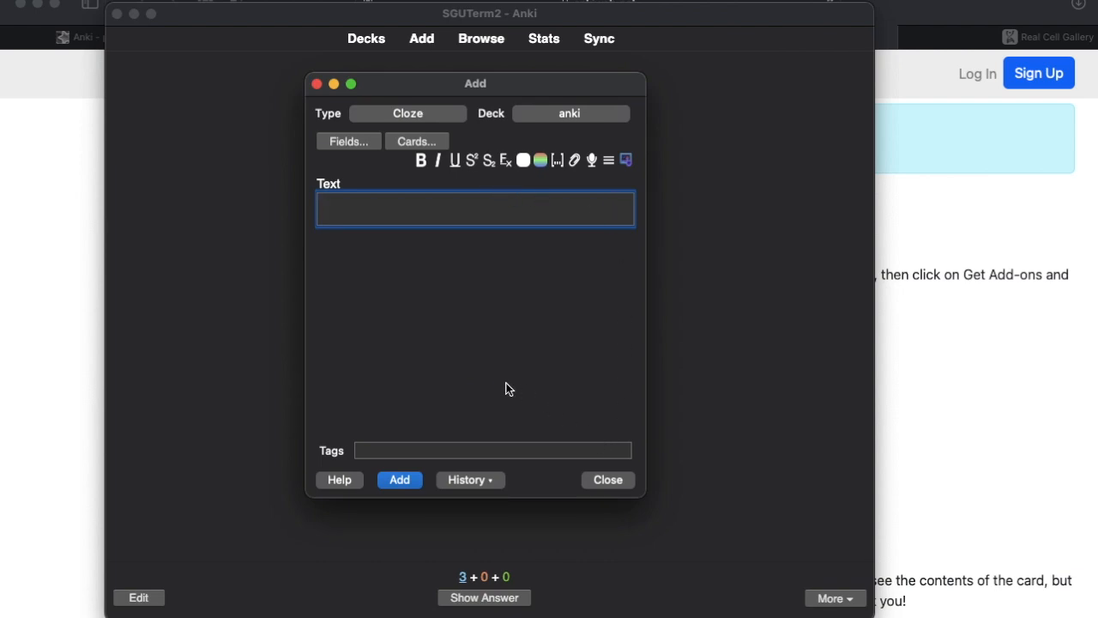
Close the note-adding window, return to the deck list and open the options of the anki deck.
click(318, 85)
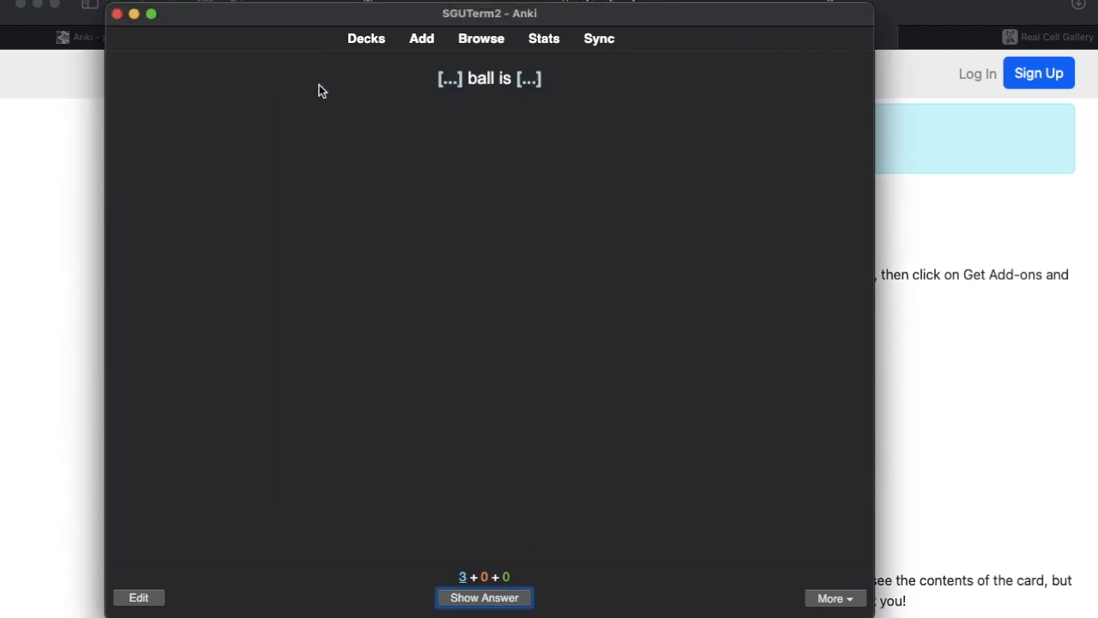
click(369, 41)
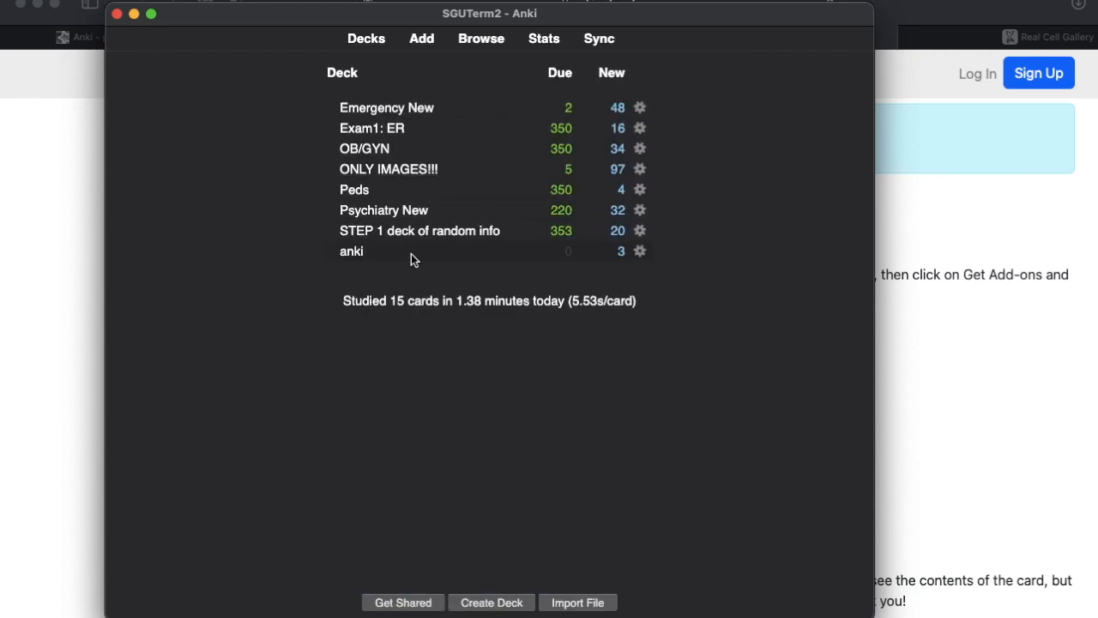
click(641, 250)
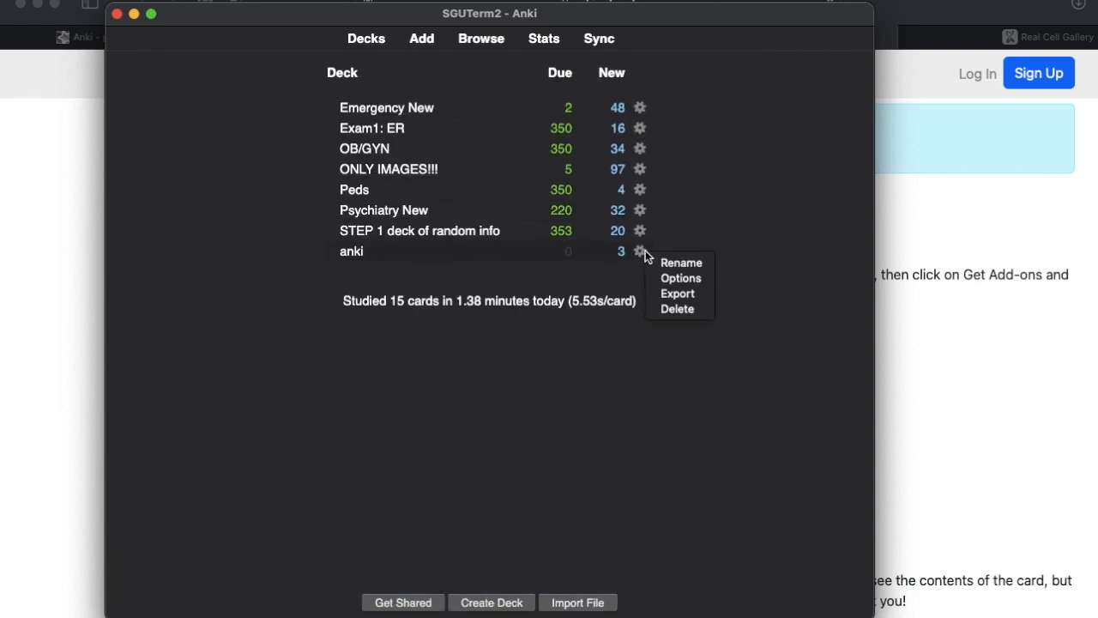
click(682, 279)
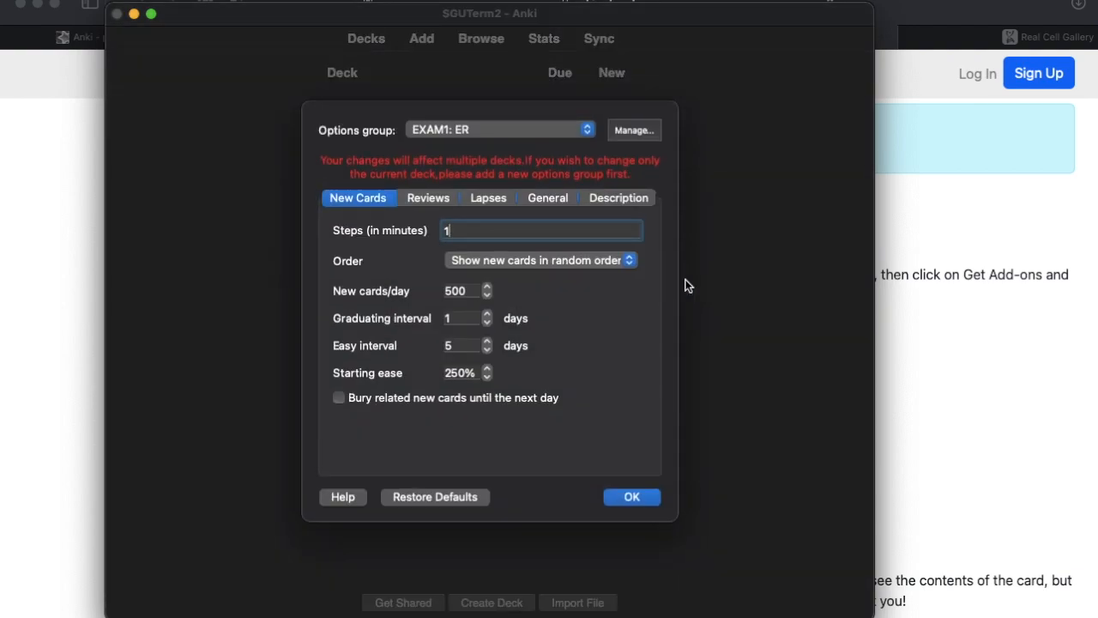
Set the new cards per day to 100 and save the deck options.
click(470, 290)
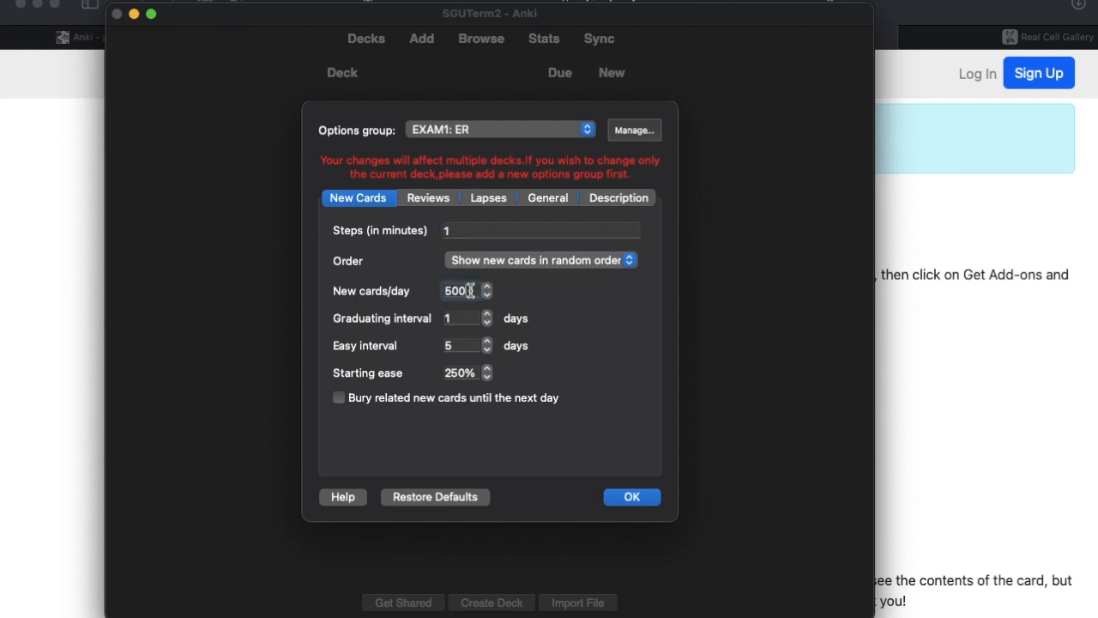
key(BackSpace)
key(BackSpace)
key(BackSpace)
text(200)
key(BackSpace)
key(BackSpace)
key(BackSpace)
text(100)
click(634, 497)
Start studying the anki deck and reveal the answer of the first card.
click(356, 251)
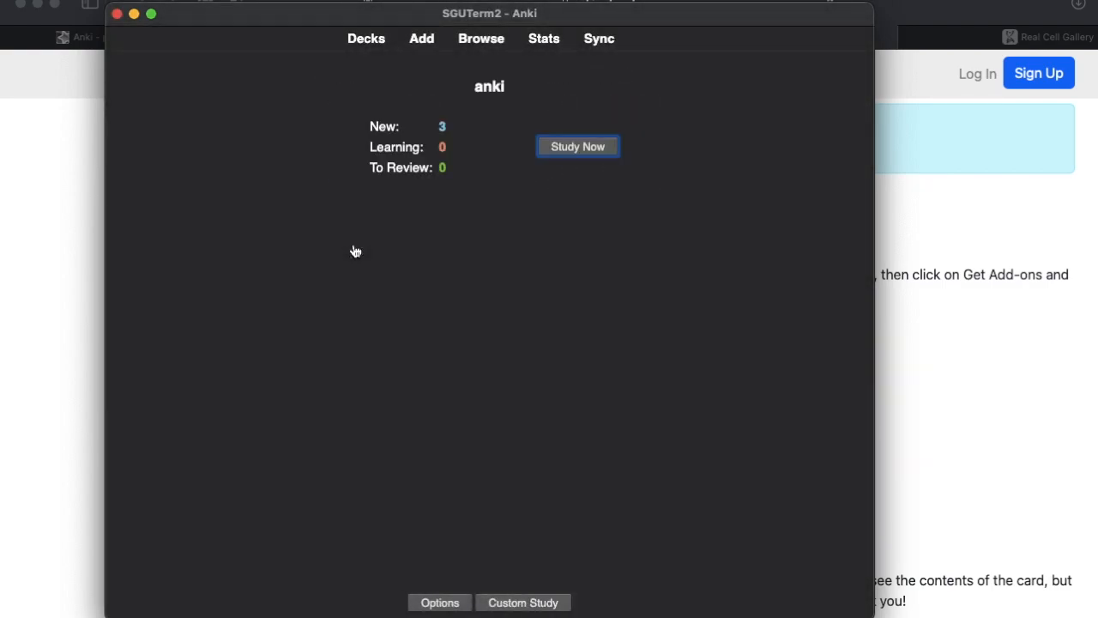
key(s)
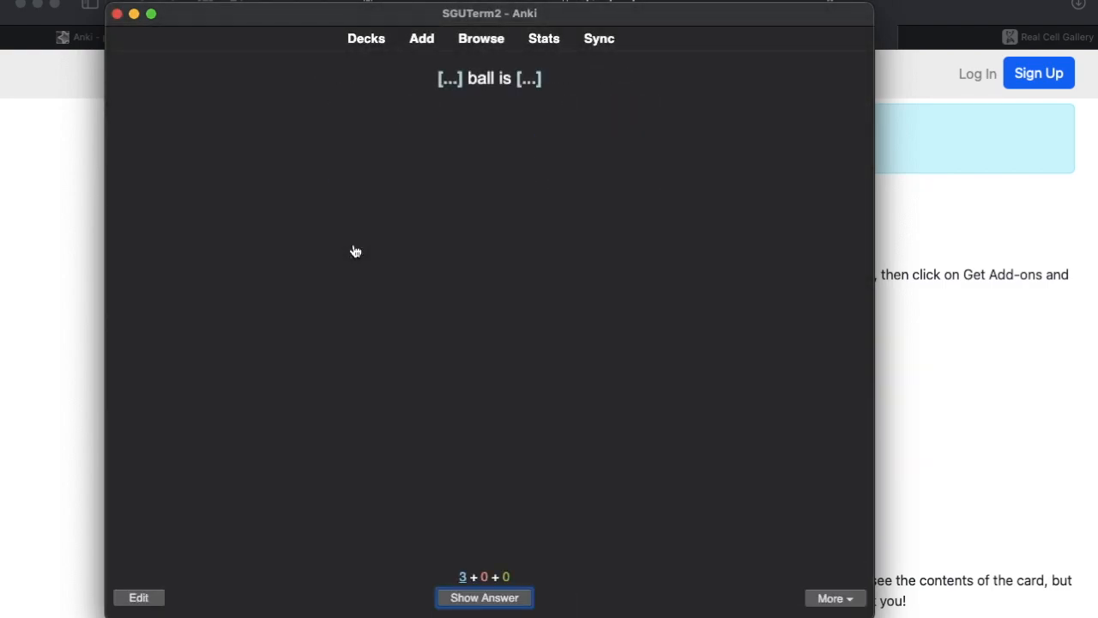
key(space)
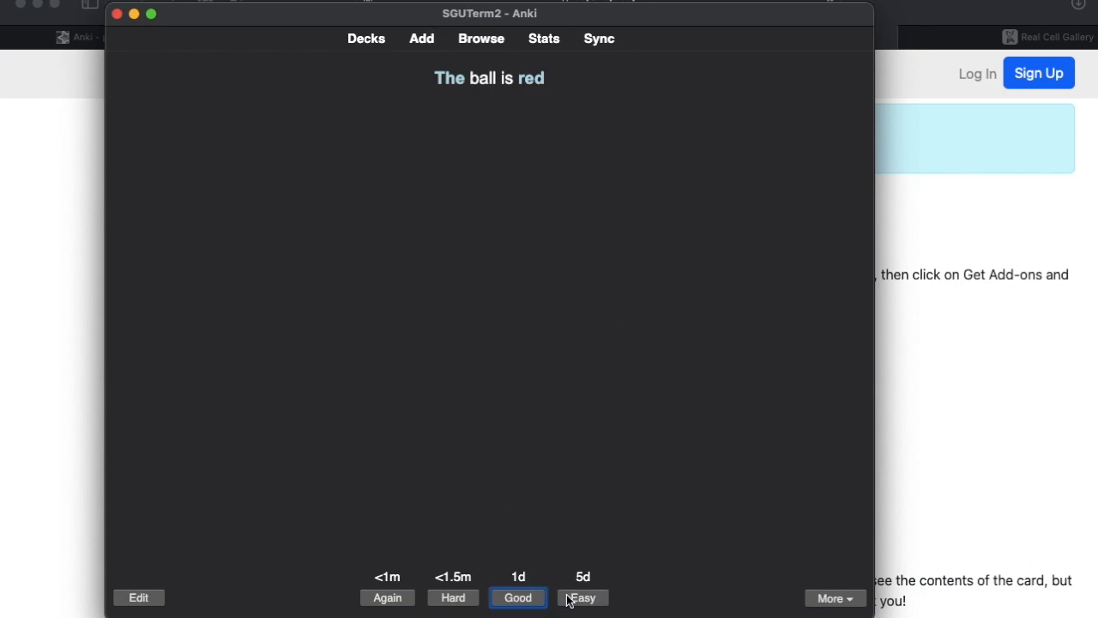
Open the deck options from the review screen, set the easy interval to 4 days and save.
click(857, 599)
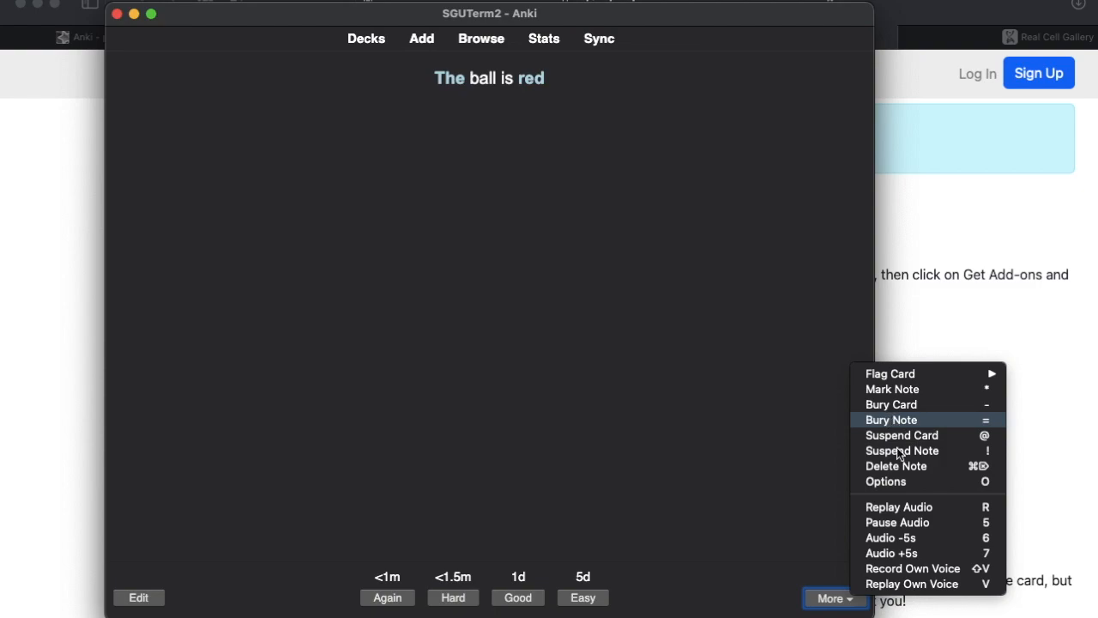
click(912, 480)
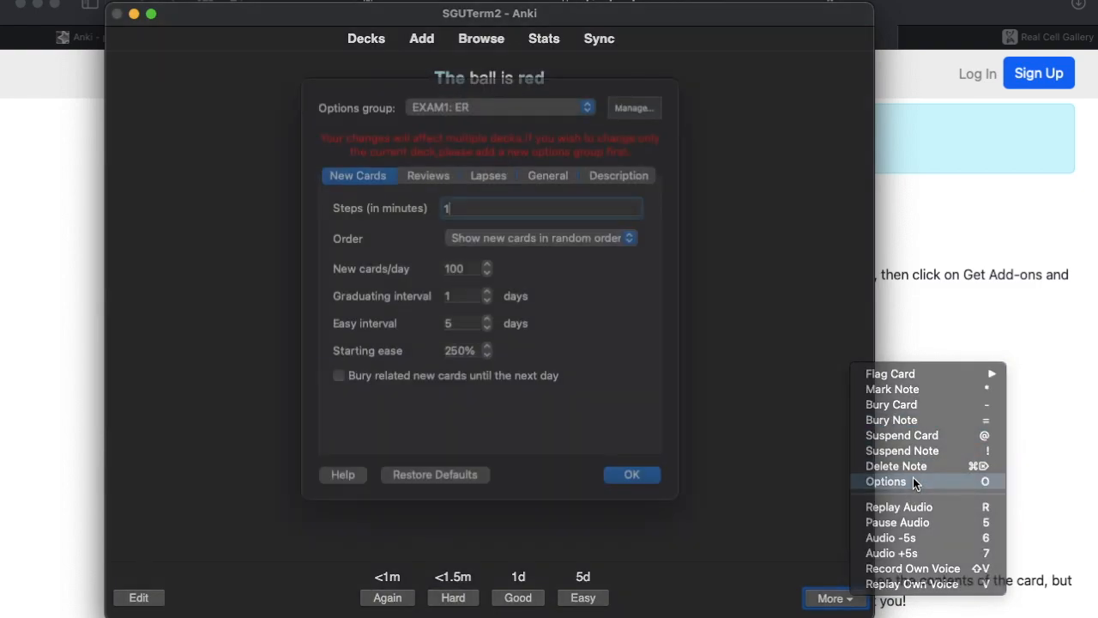
click(460, 344)
key(BackSpace)
text(4)
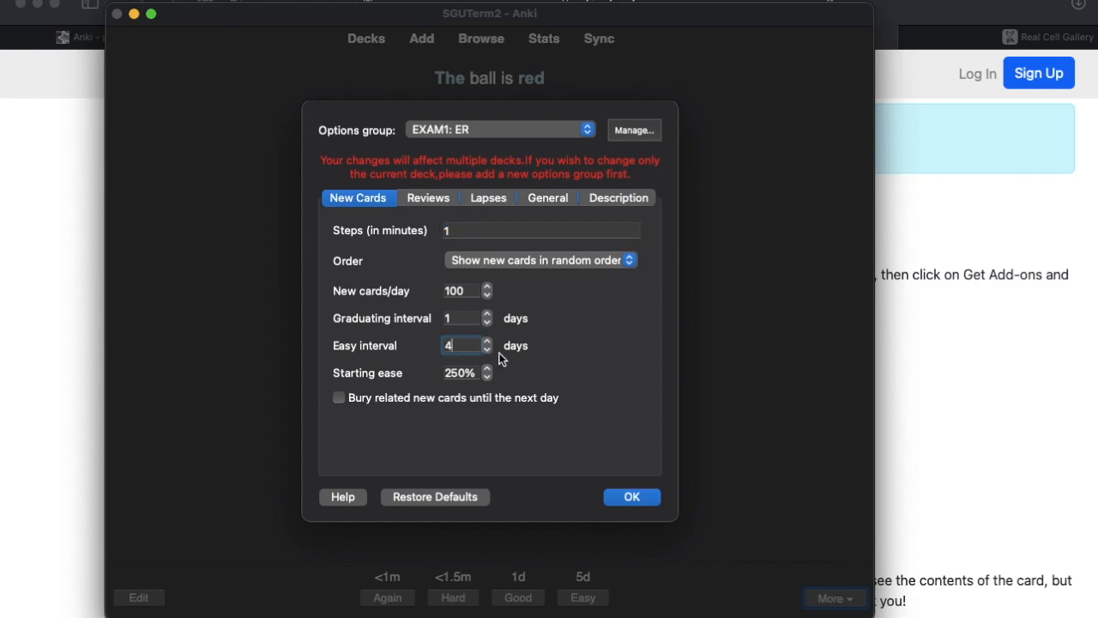
click(630, 497)
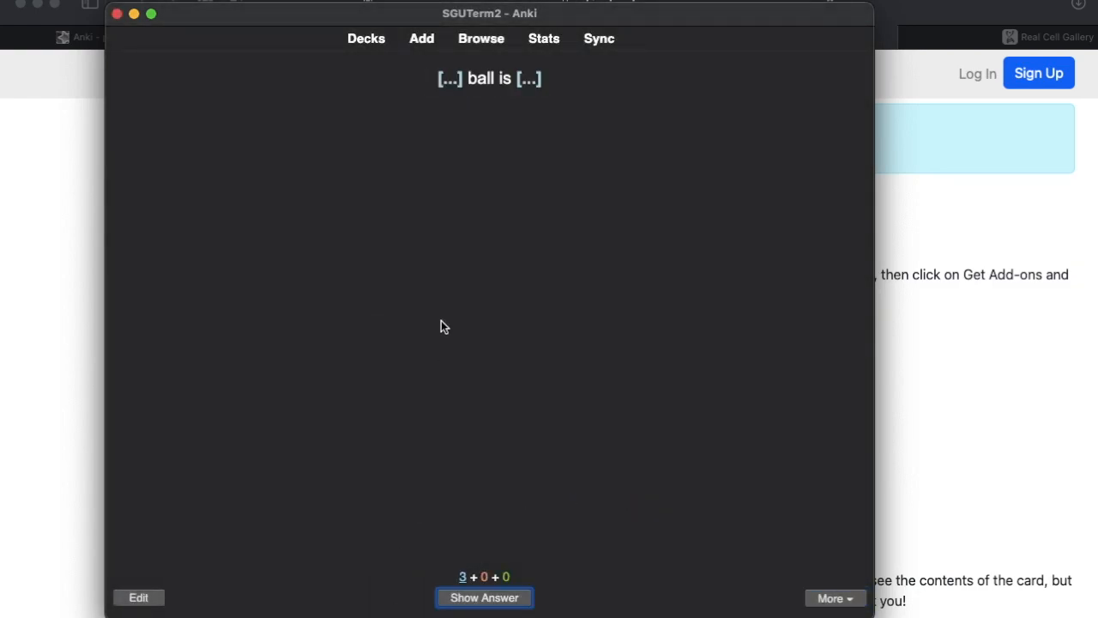
Check the answer's rating intervals, set the easy interval to 3 days in the deck options and reveal the answer again.
key(space)
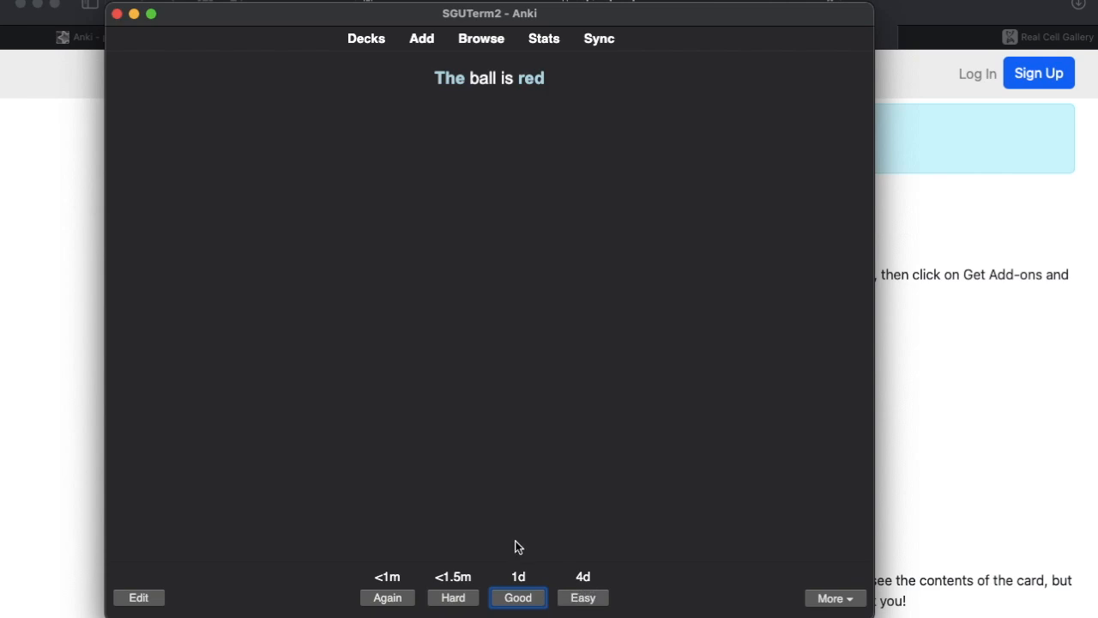
click(824, 598)
click(884, 478)
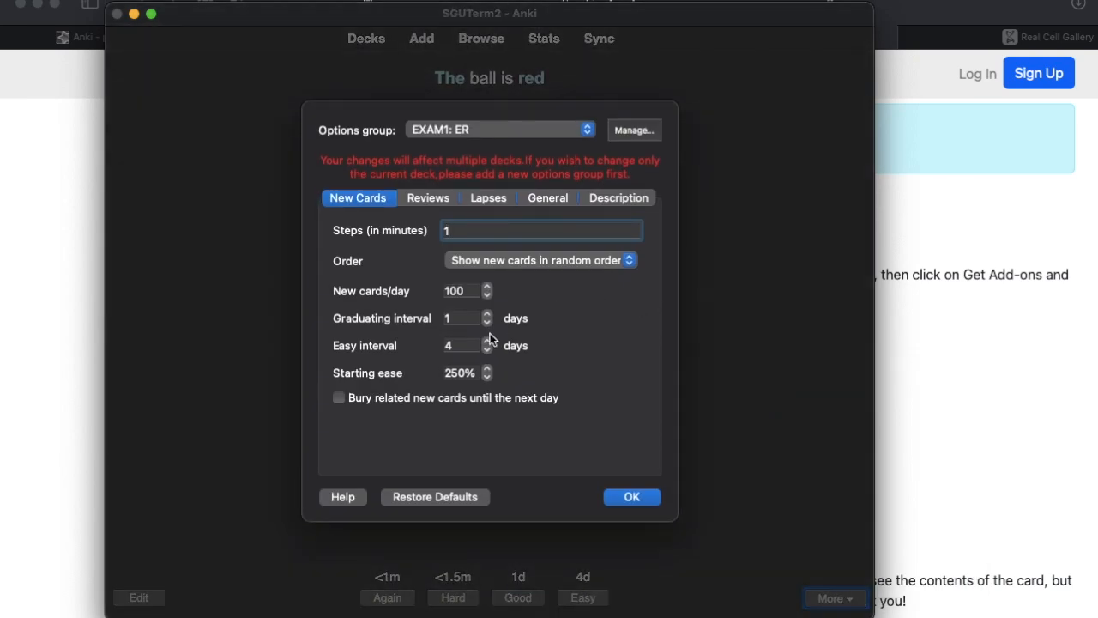
click(487, 339)
click(491, 349)
click(490, 349)
click(630, 497)
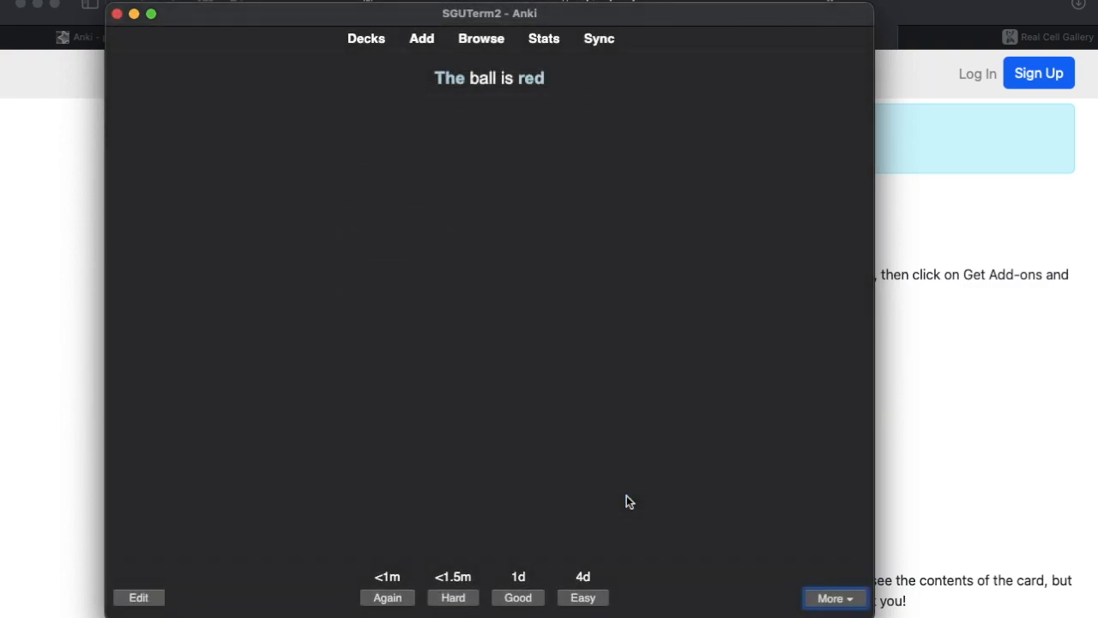
key(space)
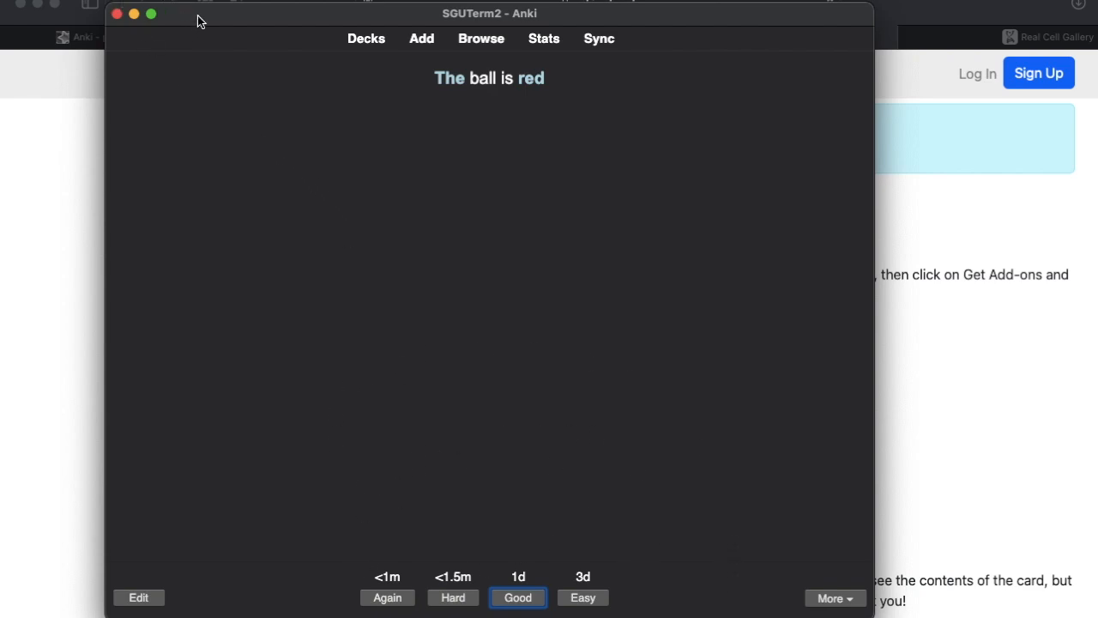
Start adding another note to the anki deck and change its note type to Basic.
drag(204, 20, 397, 17)
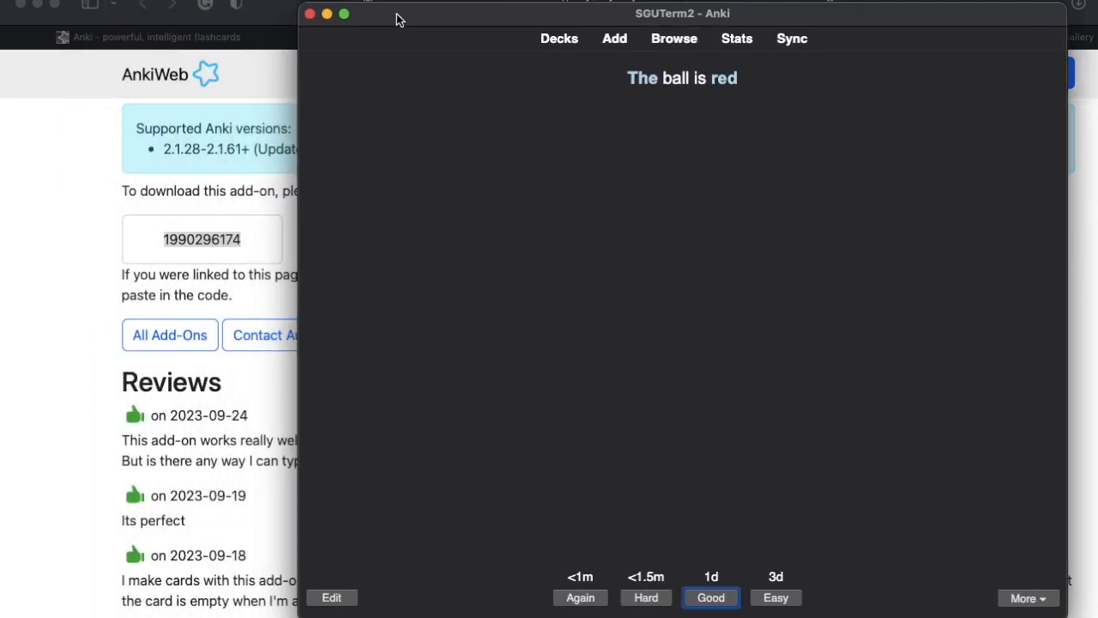
click(615, 40)
click(437, 113)
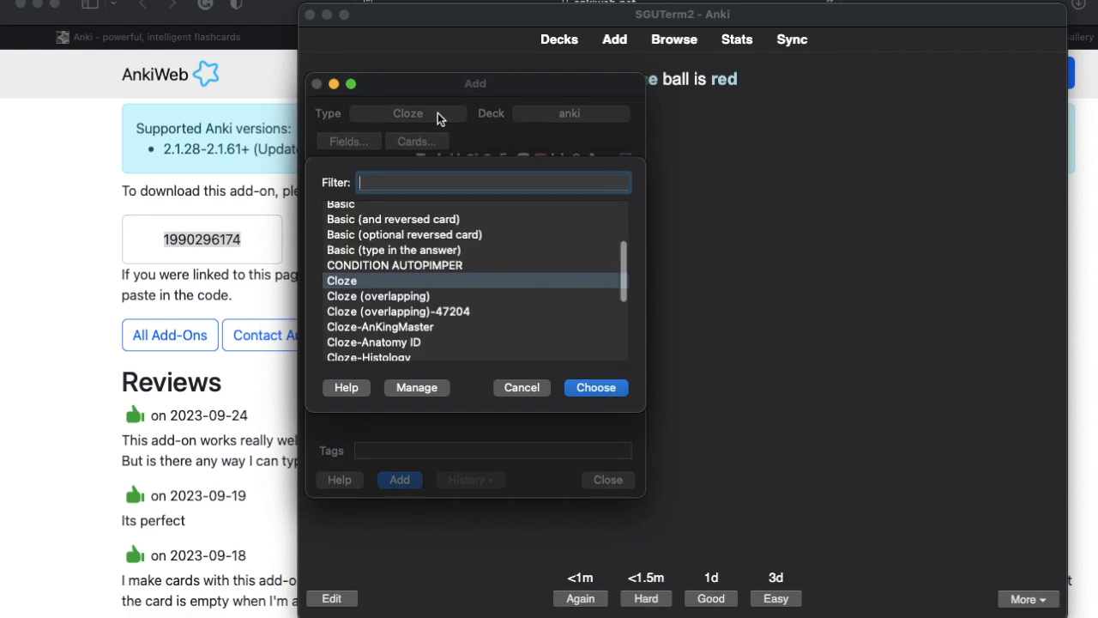
click(583, 388)
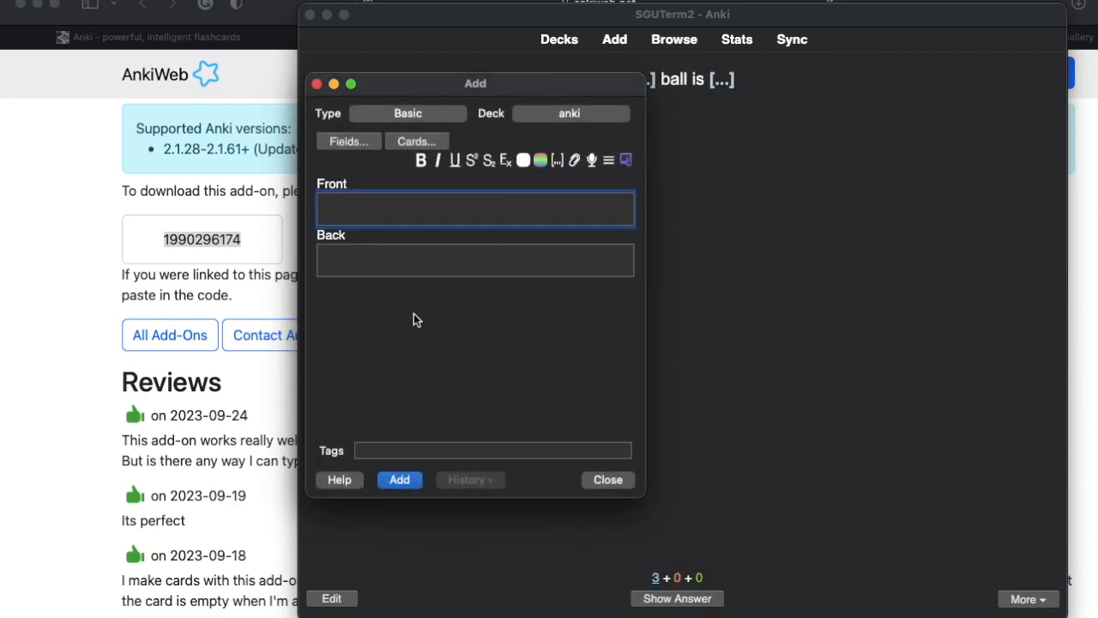
drag(436, 80, 534, 61)
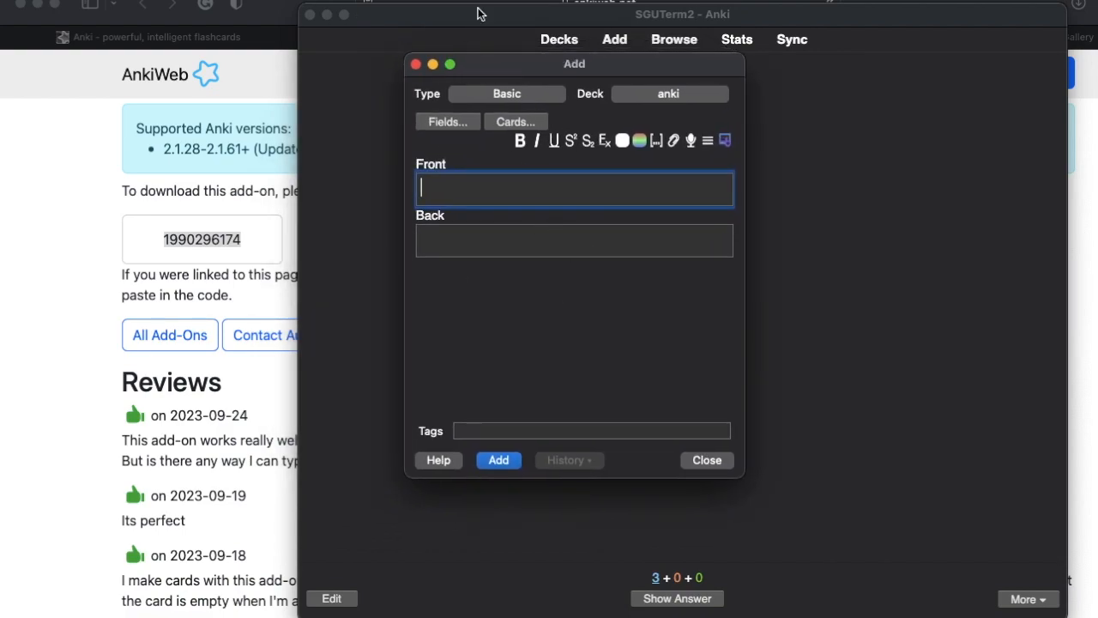